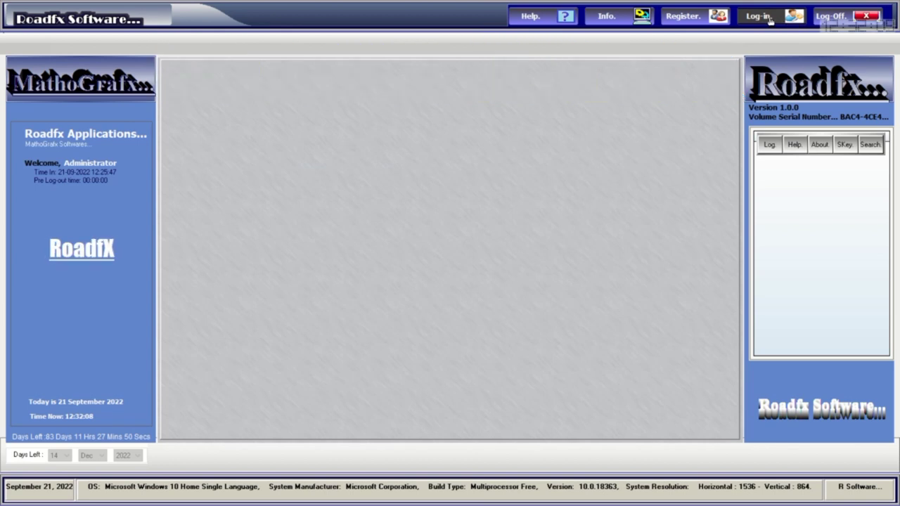
Log in to Roadfx Software with the user password to reach the Roadfx Applications launcher
click(793, 17)
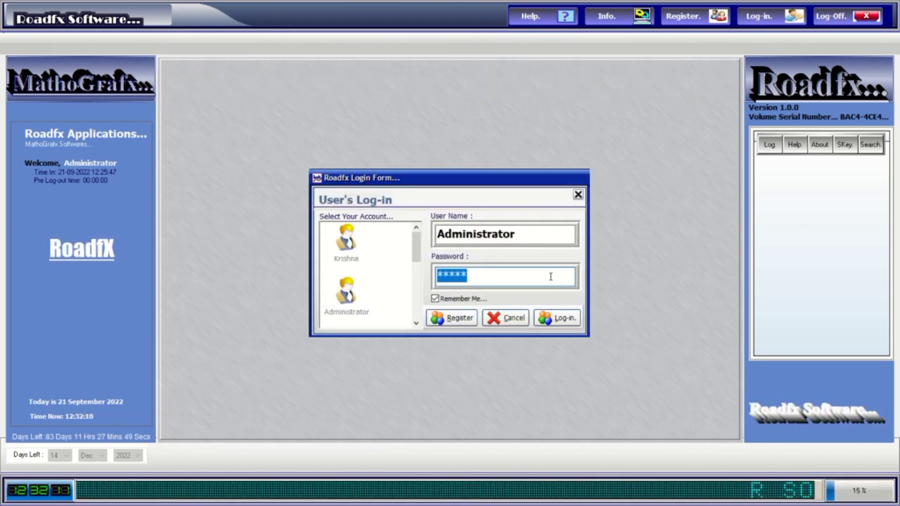
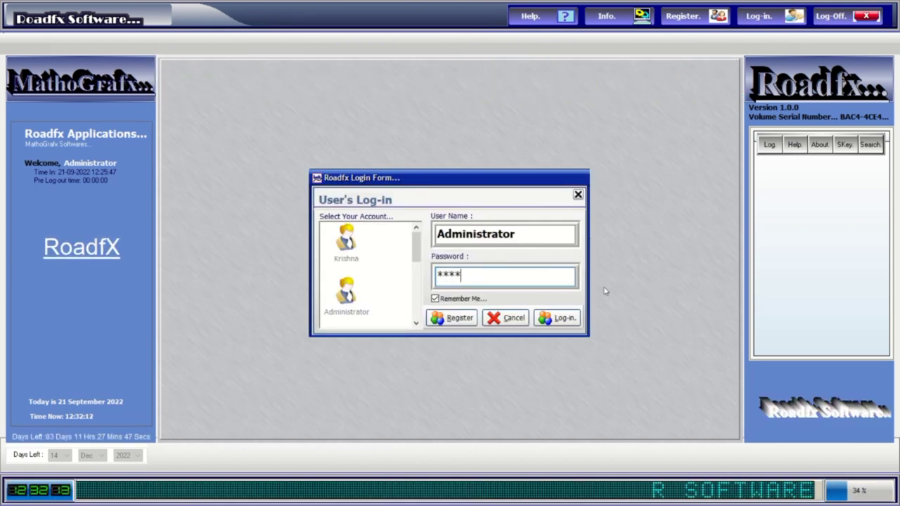
click(556, 317)
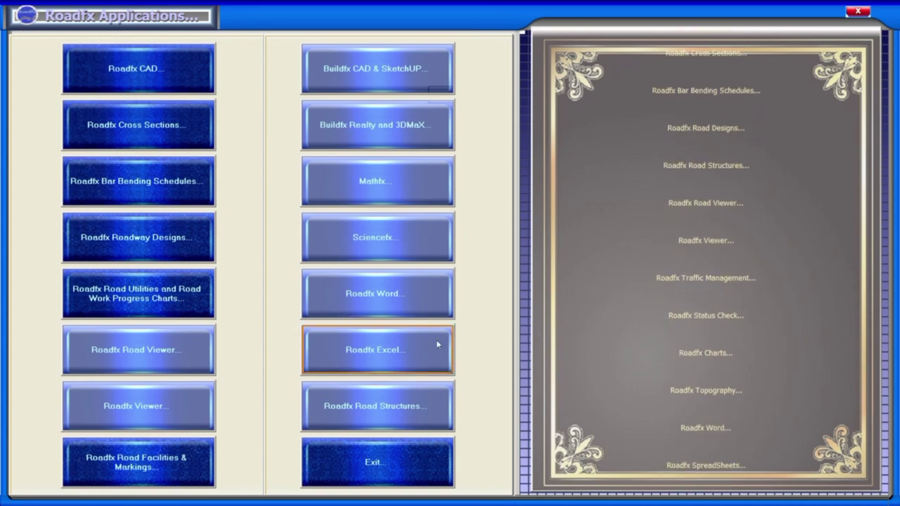
Start Roadfx Word and load Loads Info.wrd from RfxWord Files, scrolling through its force table
click(423, 302)
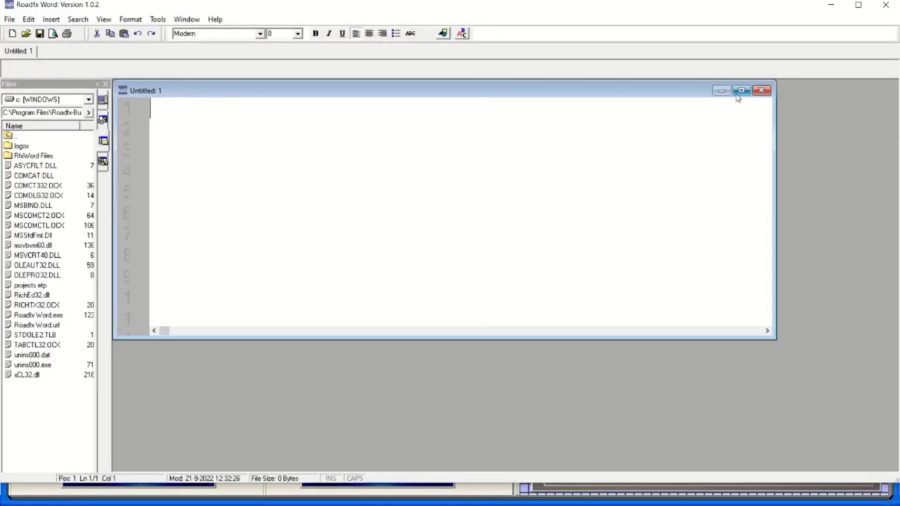
click(738, 91)
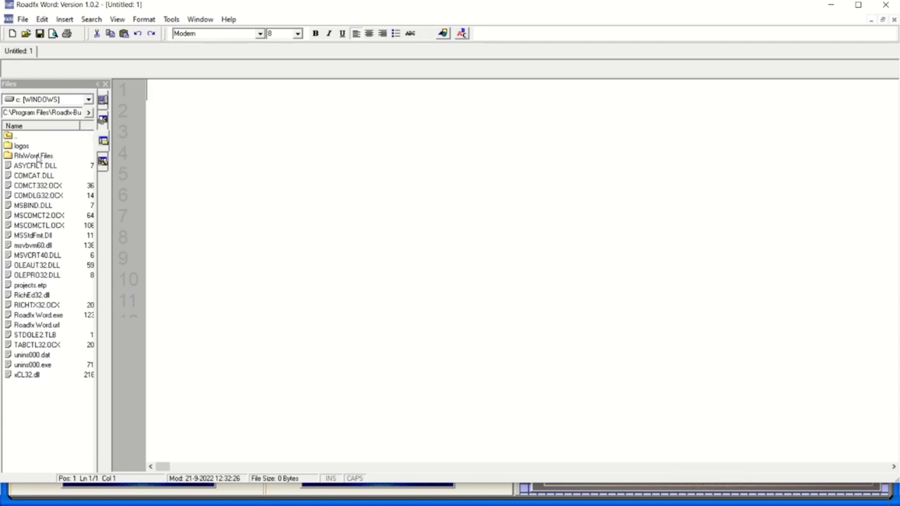
double_click(33, 158)
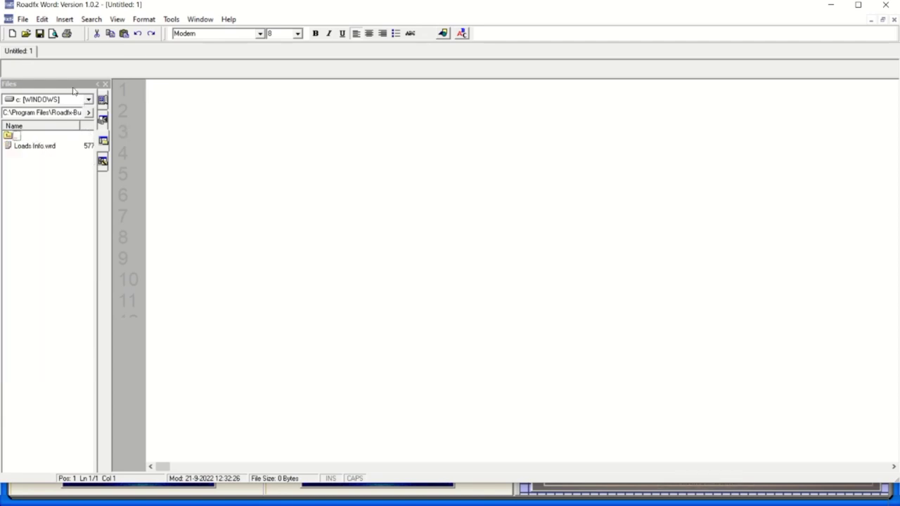
double_click(36, 146)
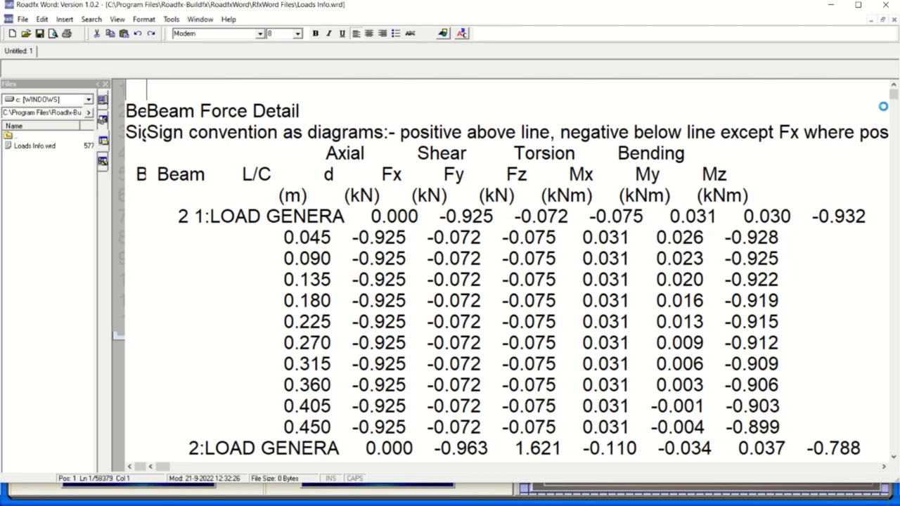
scroll(882, 105, down, 6)
scroll(889, 101, down, 2)
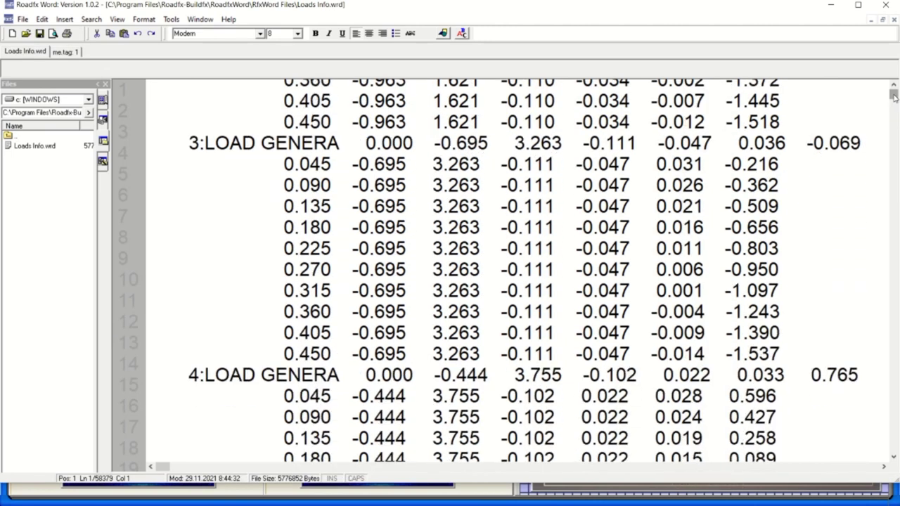
scroll(894, 96, down, 1)
mouse_move(893, 95)
mouse_down()
mouse_move(880, 244)
mouse_move(897, 89)
mouse_up()
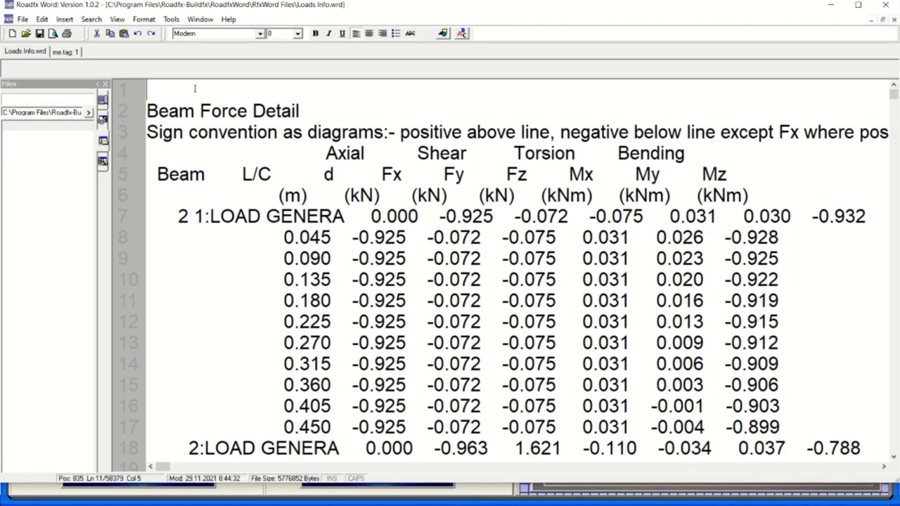
Type the heading Roadfx on line 1 and set the caret right after it
click(195, 88)
text(RR)
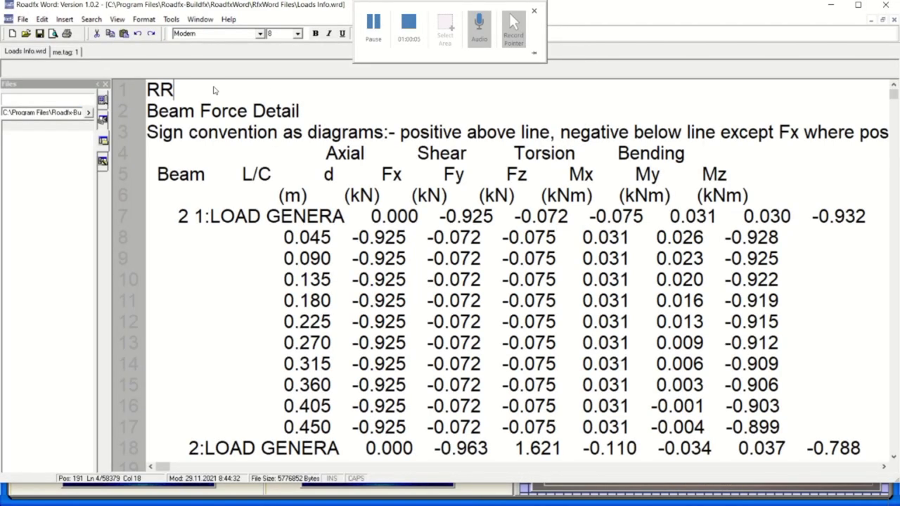
key(Up)
key(Up)
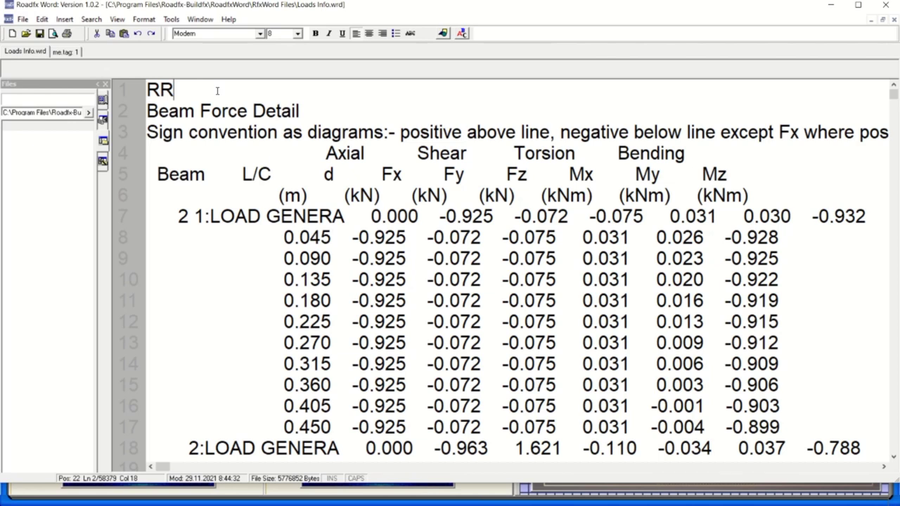
key(Up)
key(Left)
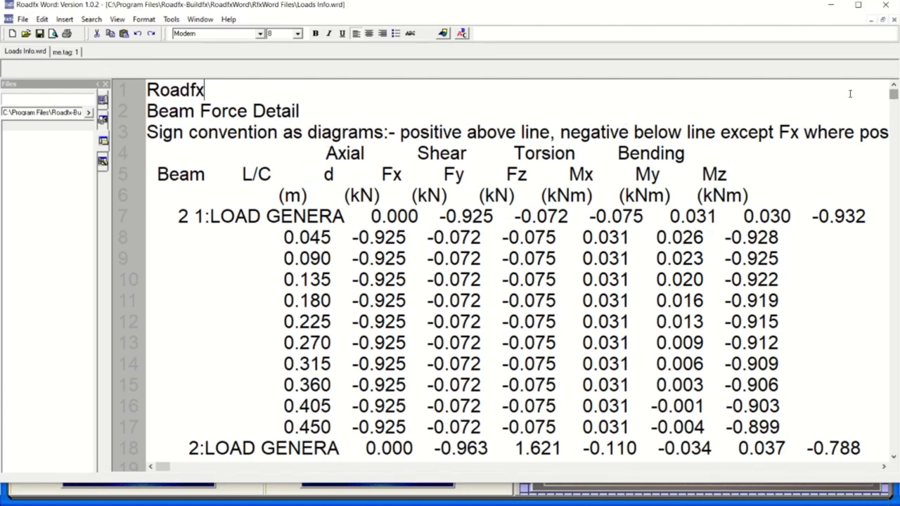
mouse_move(894, 93)
mouse_down()
mouse_move(894, 257)
mouse_move(893, 91)
mouse_up()
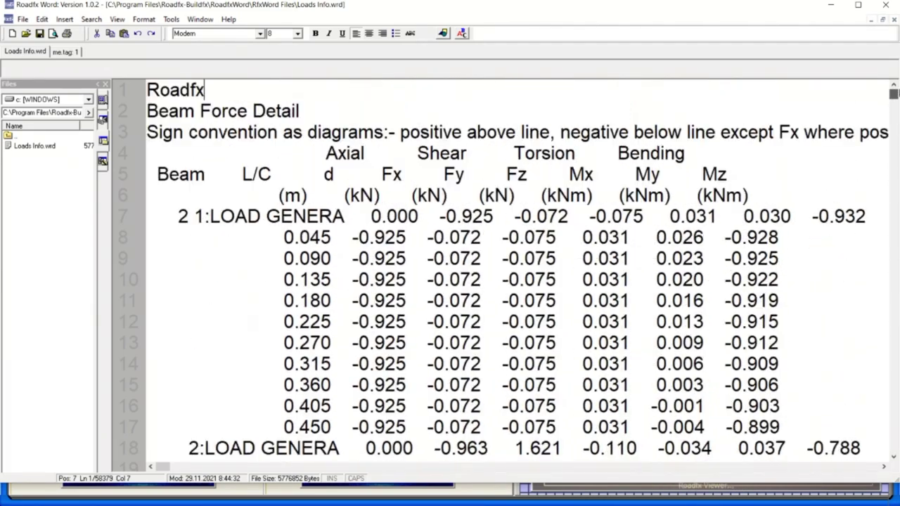
click(222, 92)
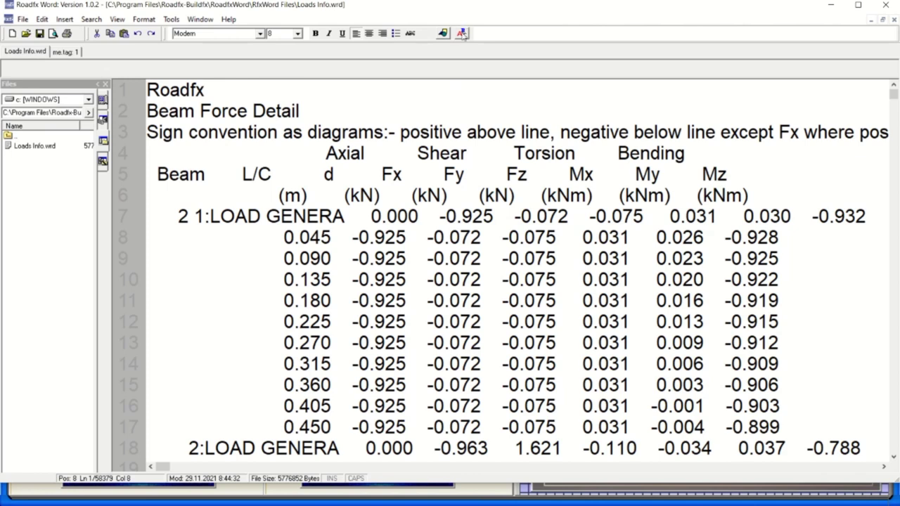
Cancel the Font dialog unchanged, then insert the TREE0.bmp picture after the Roadfx heading
click(461, 33)
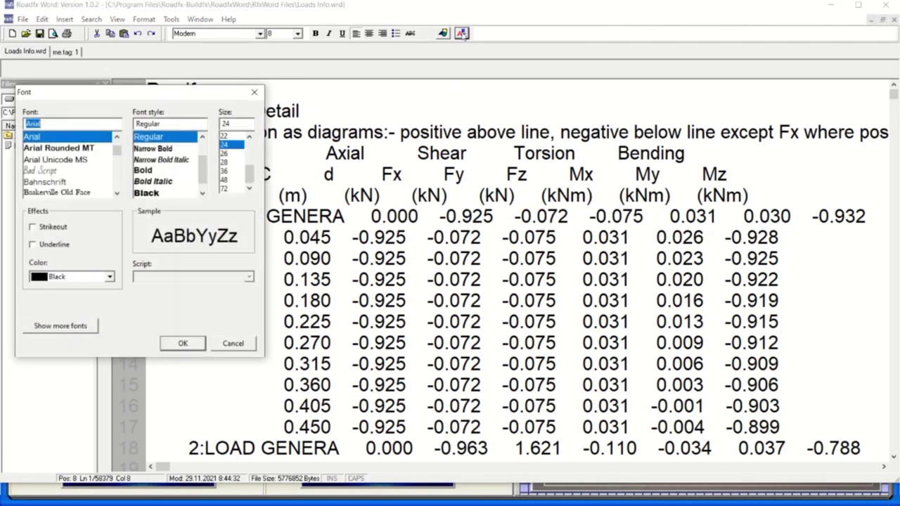
drag(170, 95, 414, 107)
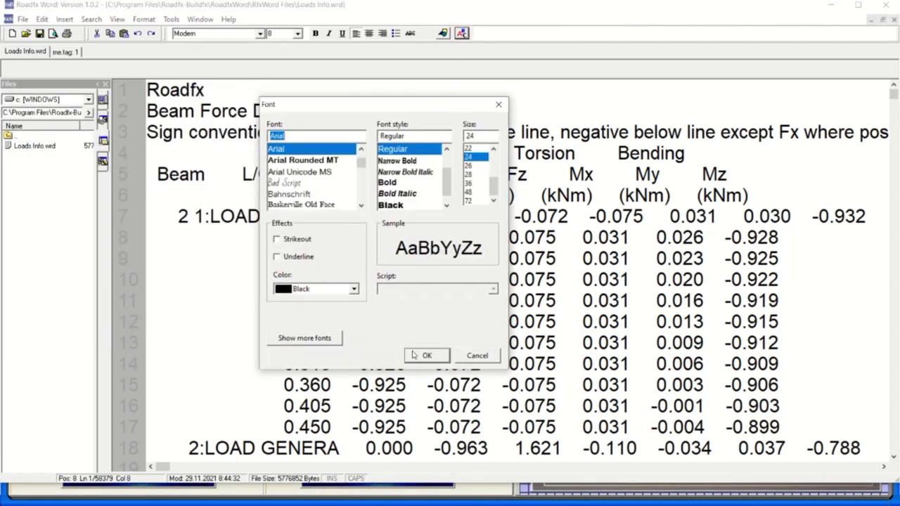
click(476, 356)
click(442, 33)
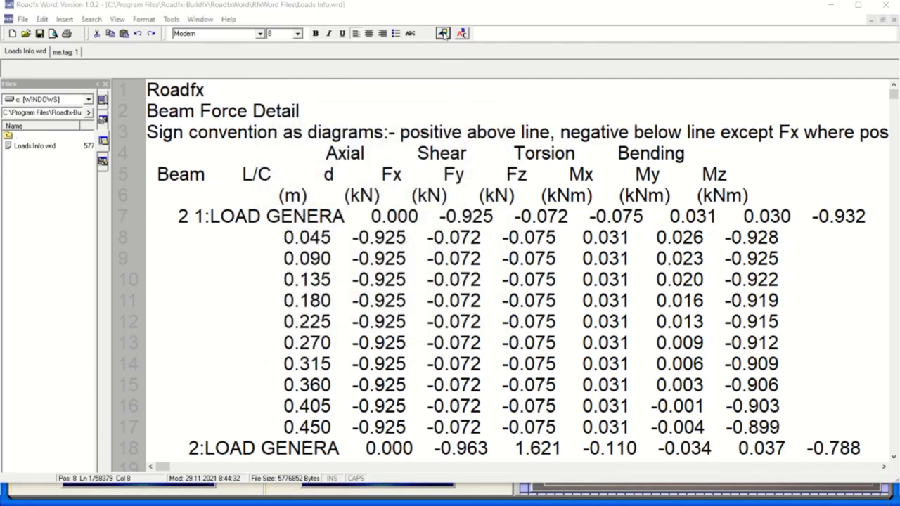
double_click(411, 173)
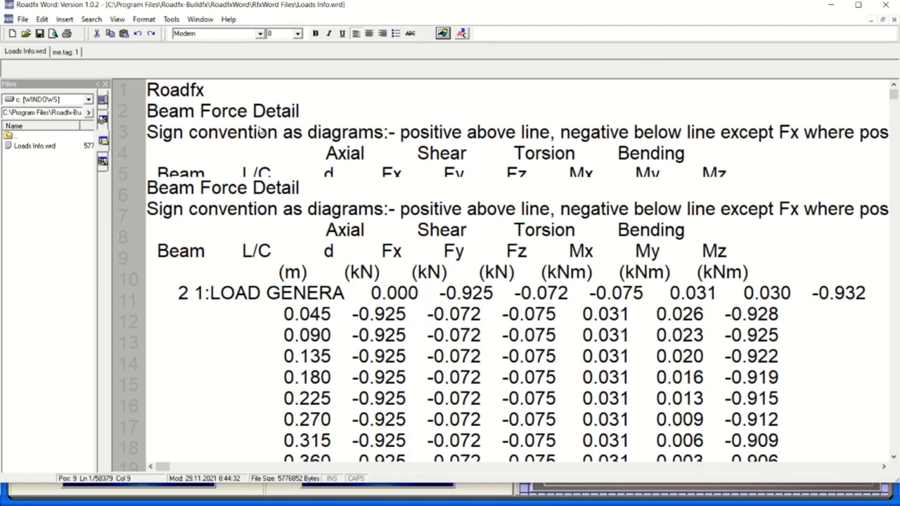
Select the inserted tree picture, return the caret to the end of Roadfx, and browse the Tools menu
scroll(562, 211, down, 20)
scroll(762, 160, down, 3)
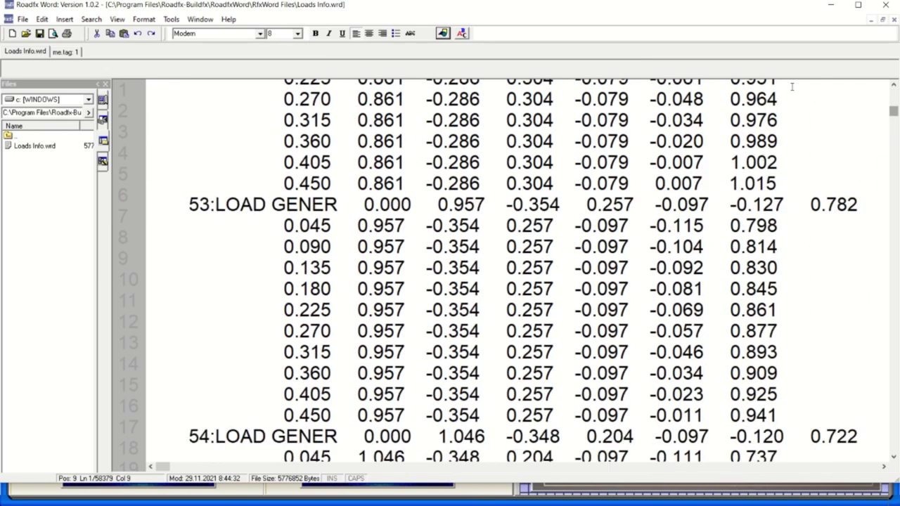
drag(894, 111, 893, 91)
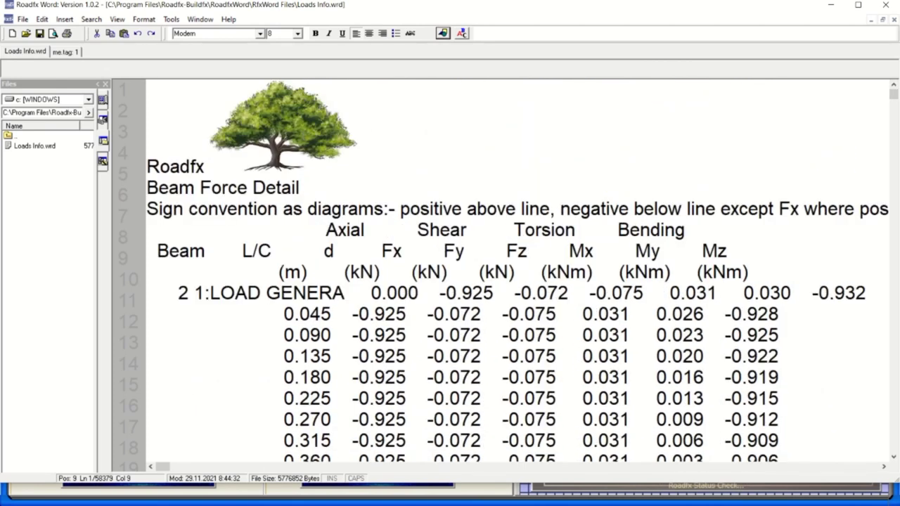
key(Left)
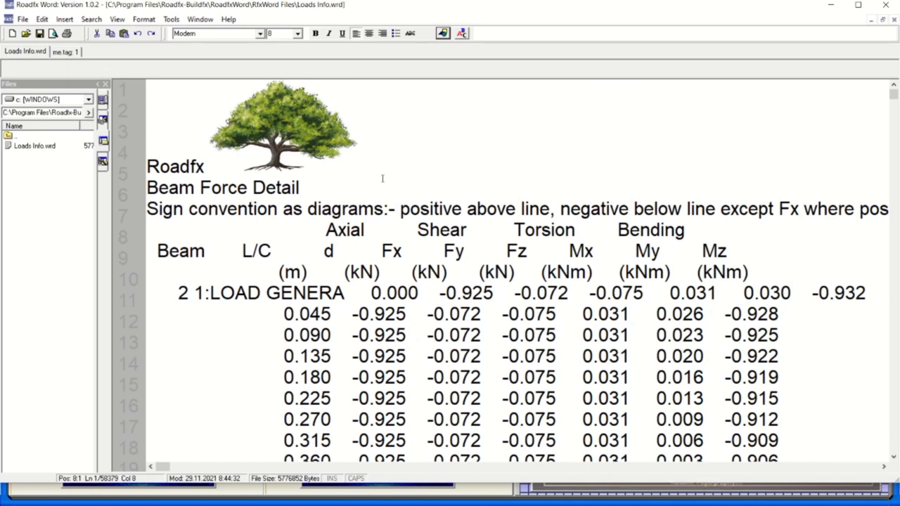
key(shift+Left)
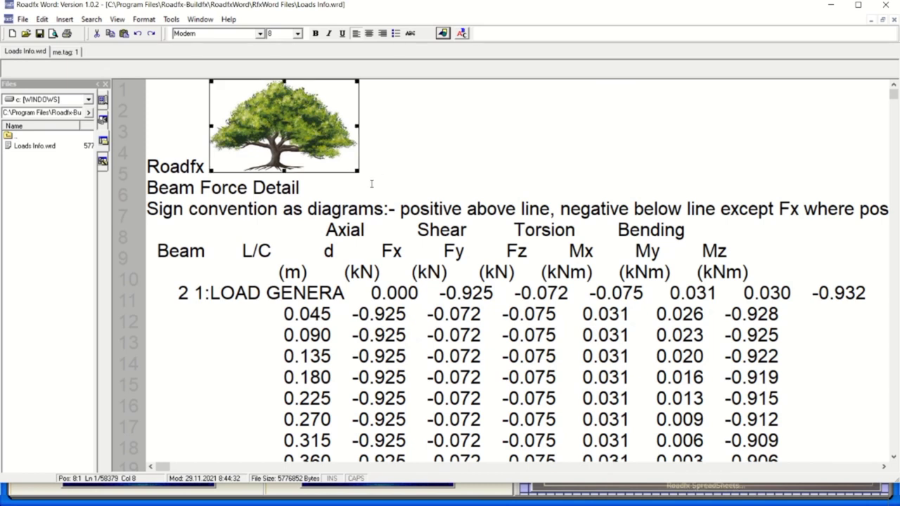
click(385, 184)
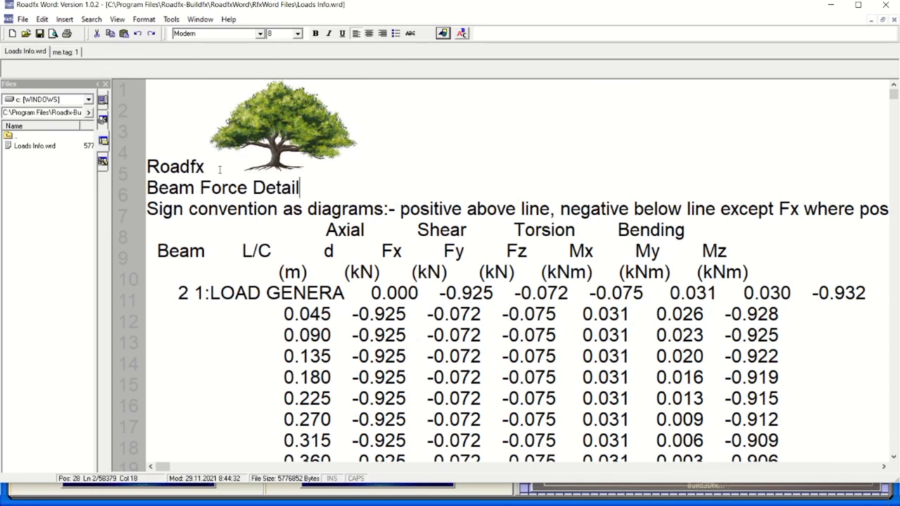
key(Up)
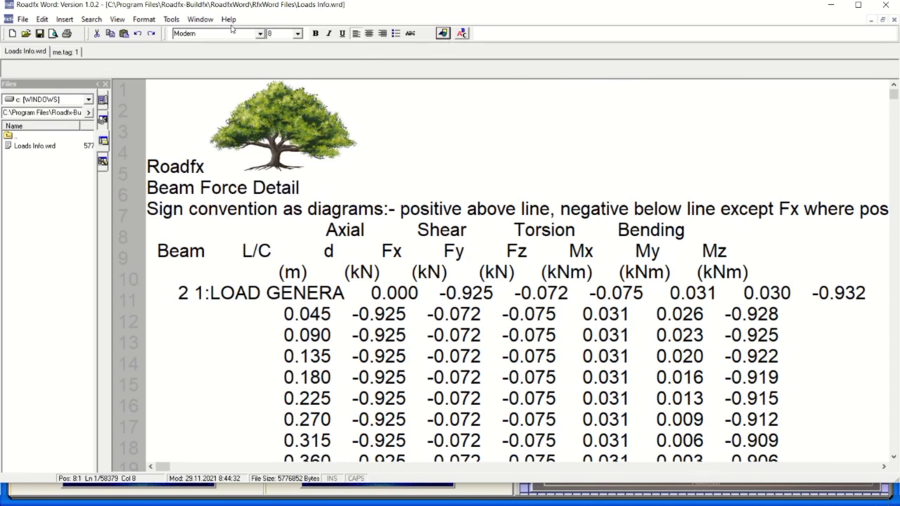
click(180, 19)
mouse_move(200, 19)
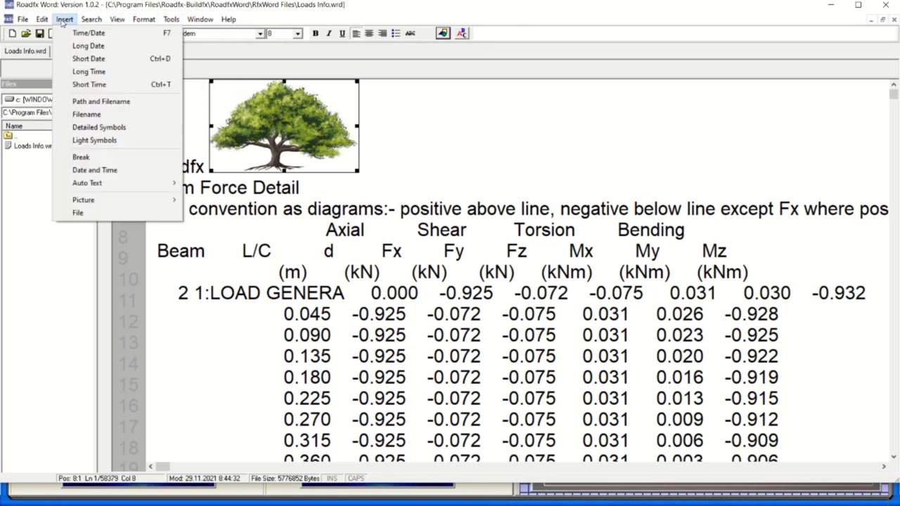
mouse_move(22, 19)
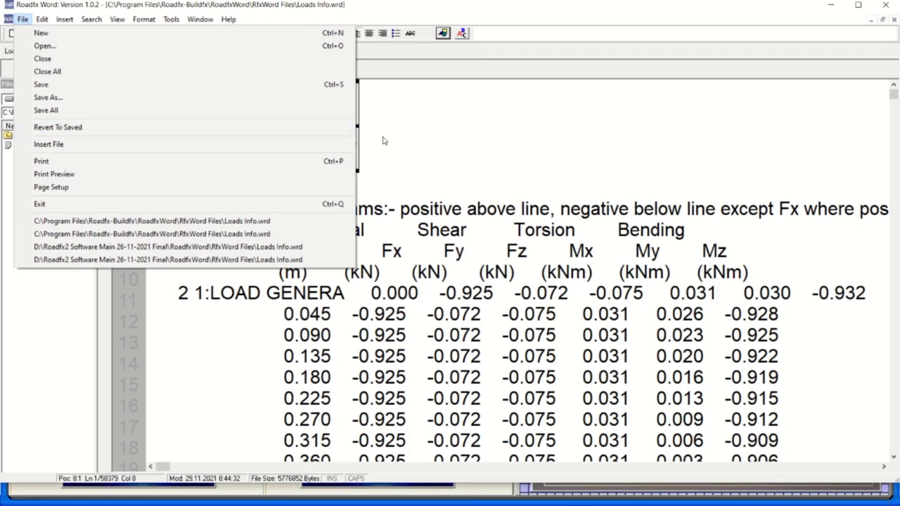
Review the force table, briefly selecting the -0.034 value in the LOAD GENERA 2 row
click(383, 140)
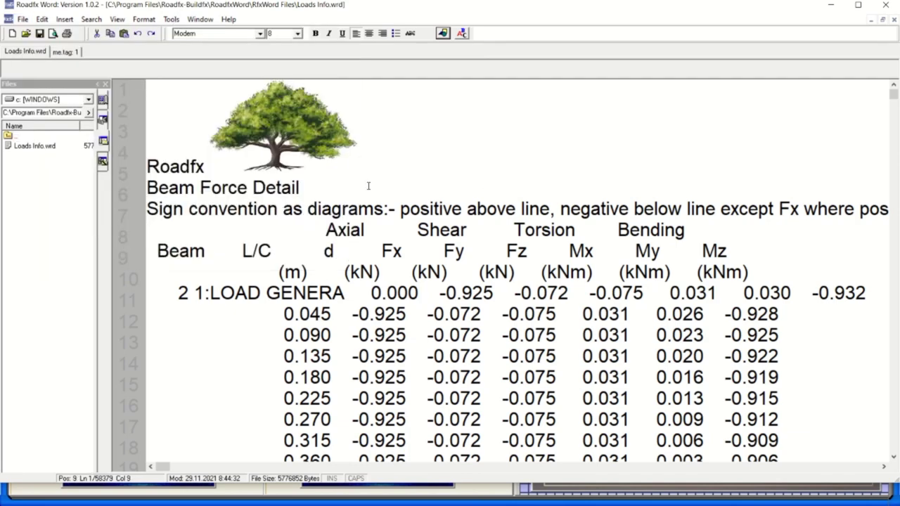
scroll(809, 145, down, 8)
scroll(809, 145, up, 1)
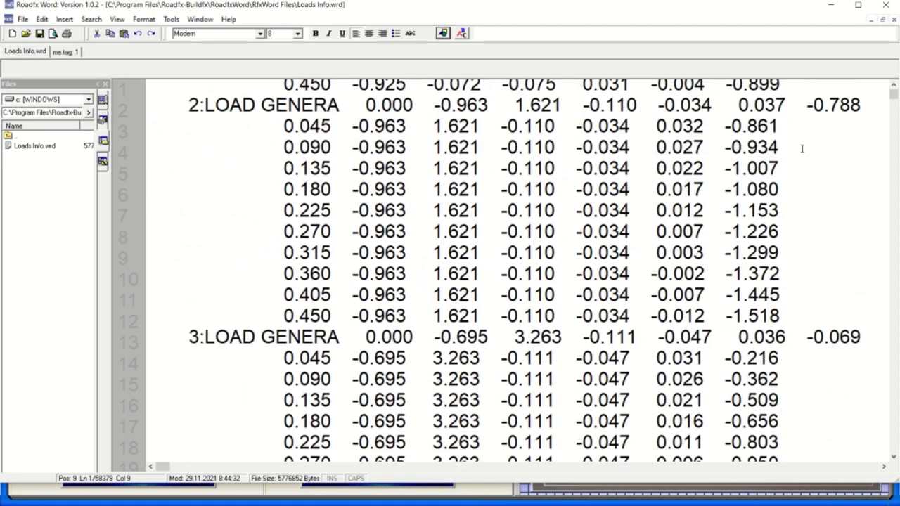
scroll(809, 144, up, 1)
drag(711, 168, 658, 168)
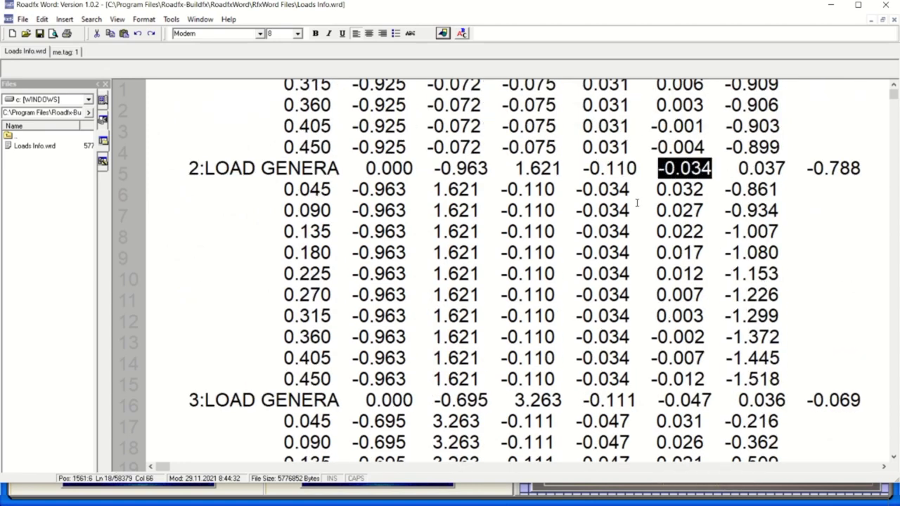
click(638, 196)
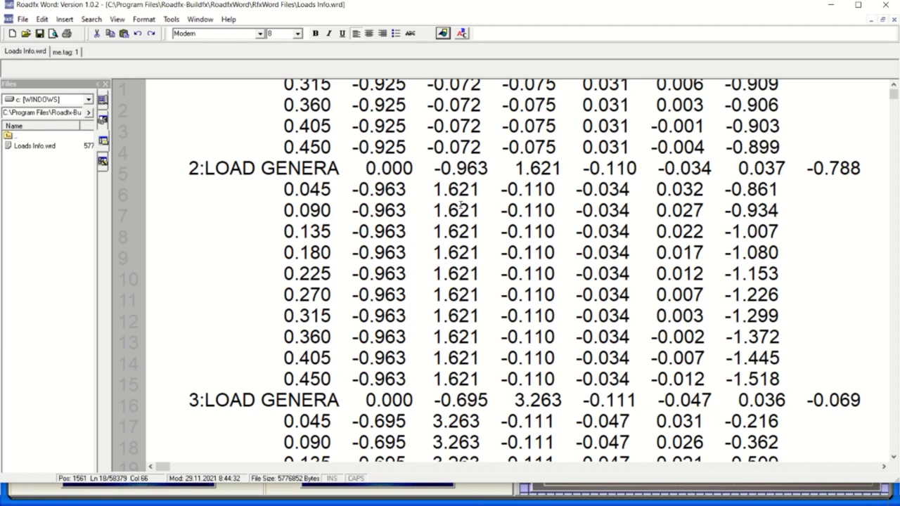
scroll(461, 205, up, 3)
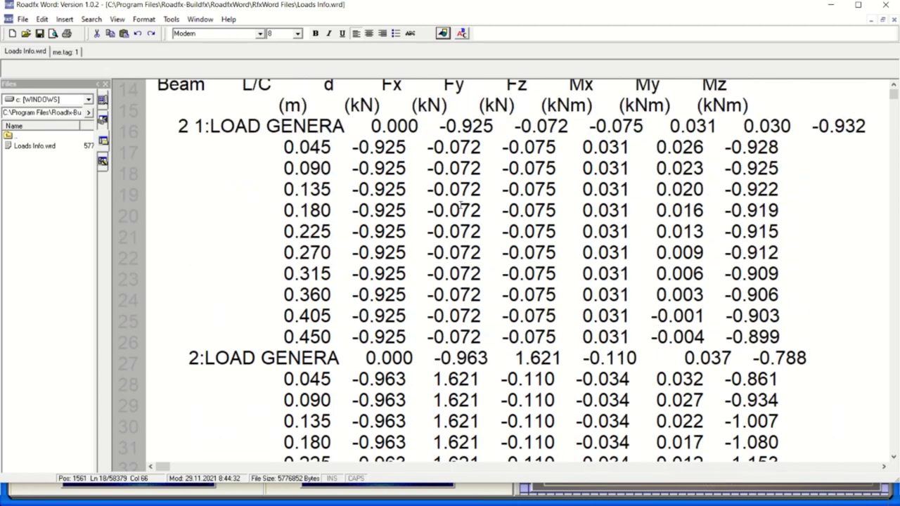
scroll(461, 205, up, 4)
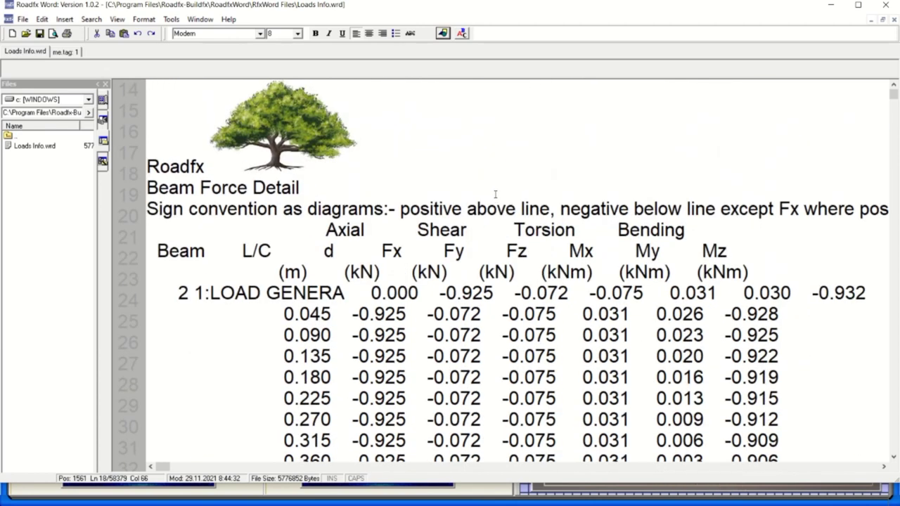
scroll(486, 242, down, 8)
scroll(486, 243, up, 6)
Close me.tag saving its changes, then exit Roadfx Word
click(884, 5)
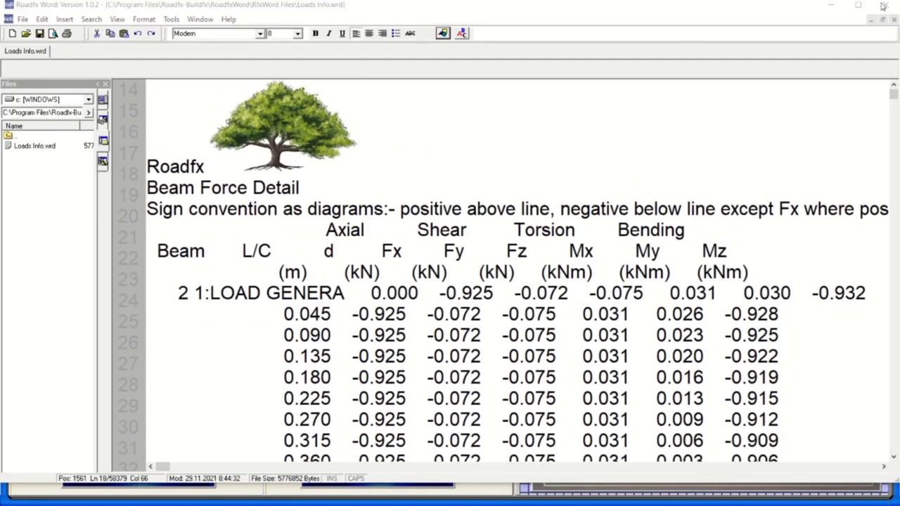
click(455, 292)
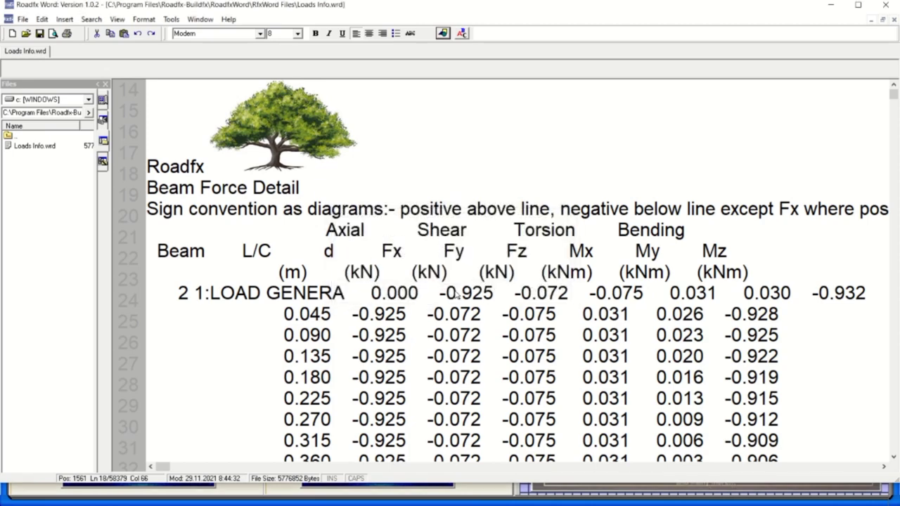
click(884, 5)
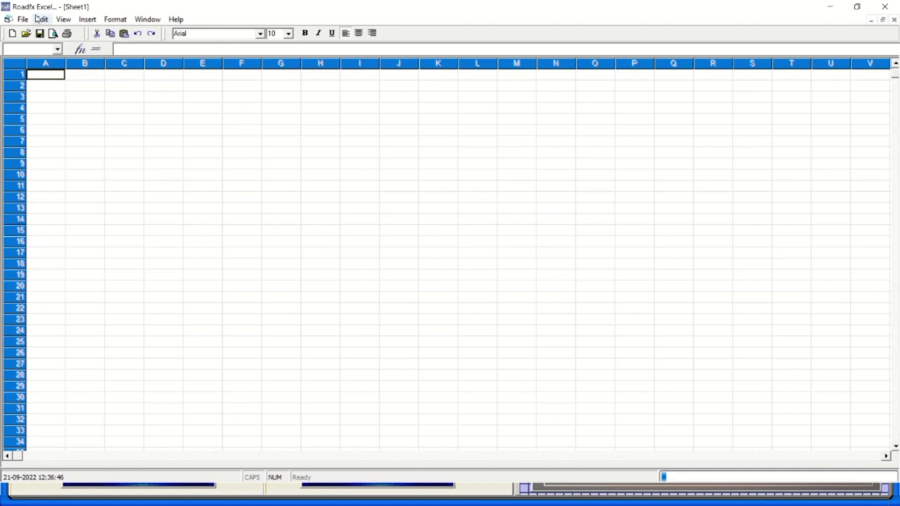
In Roadfx Excel, cancel the File > Open window without opening a sheet
click(22, 19)
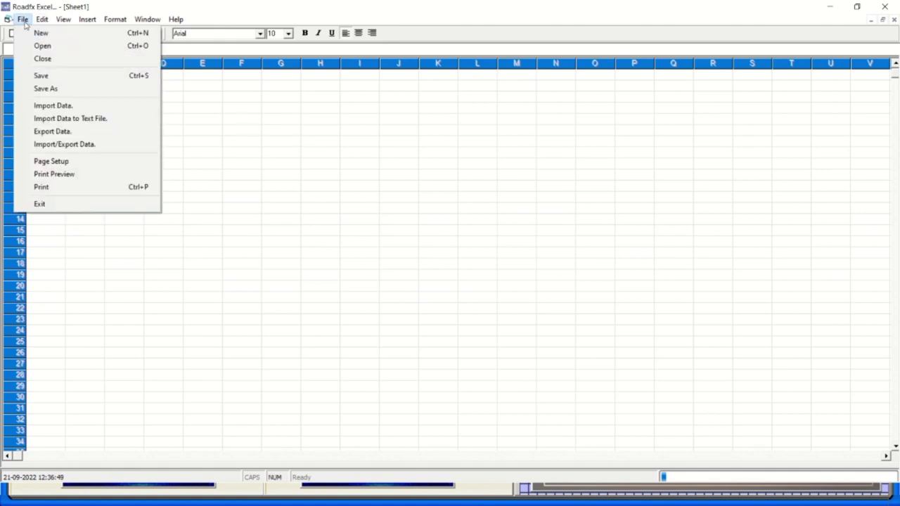
click(33, 46)
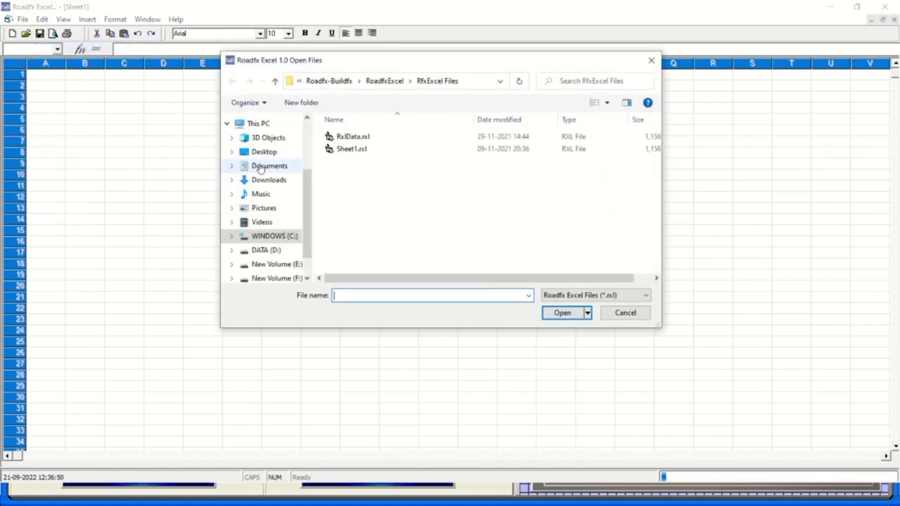
click(651, 61)
Enter Roadfx Excel in I10 and Roadfx Building in I11, widen column I, and begin I9
click(357, 173)
text(G)
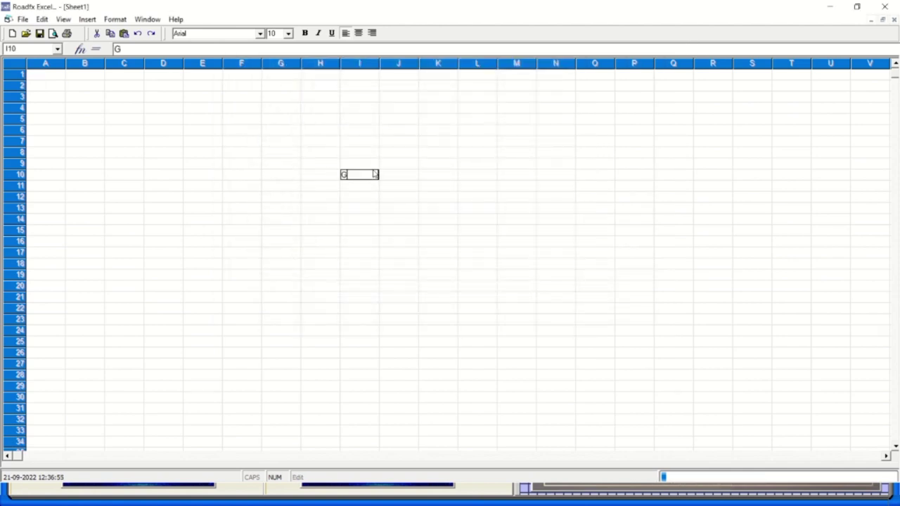
text(R)
text(oadfx)
text(Exc)
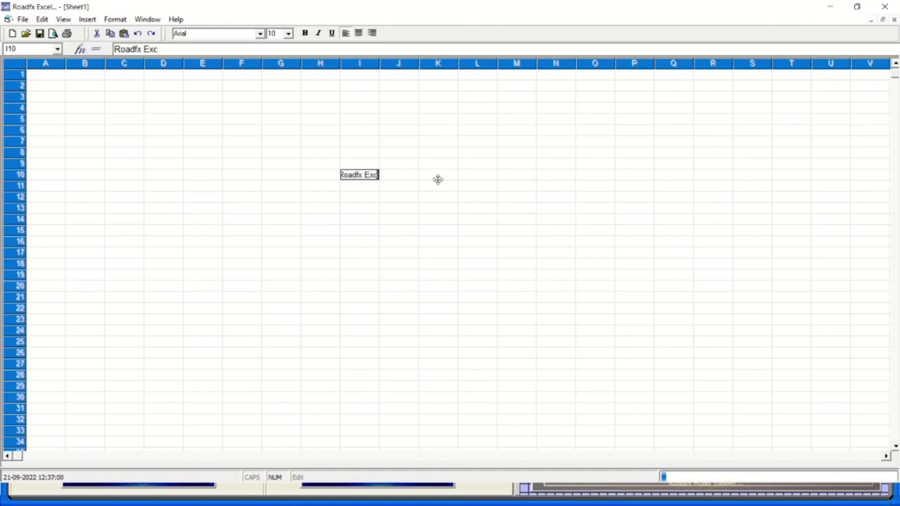
text(el)
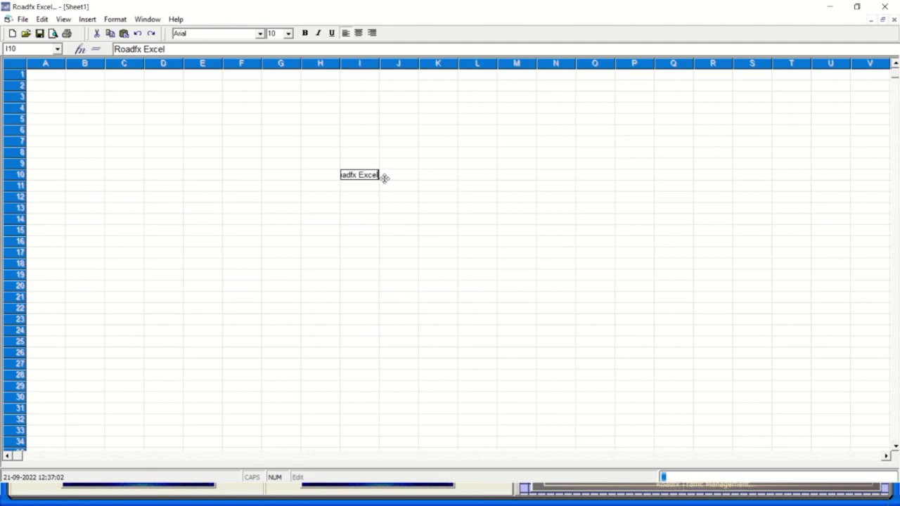
key(Return)
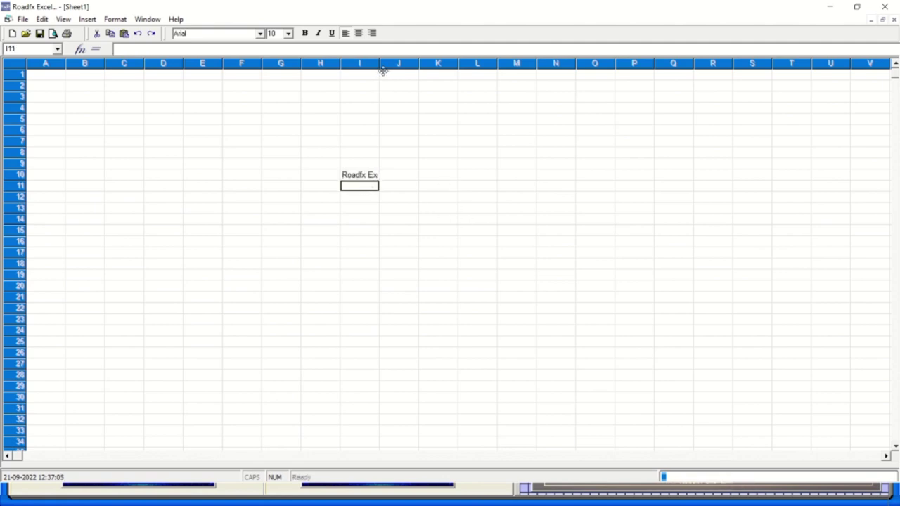
drag(378, 65, 422, 65)
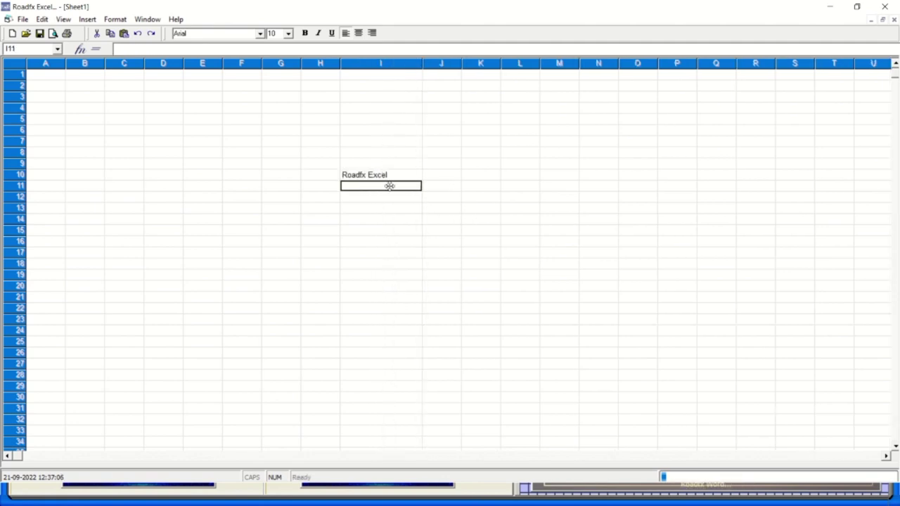
double_click(391, 186)
text(oa)
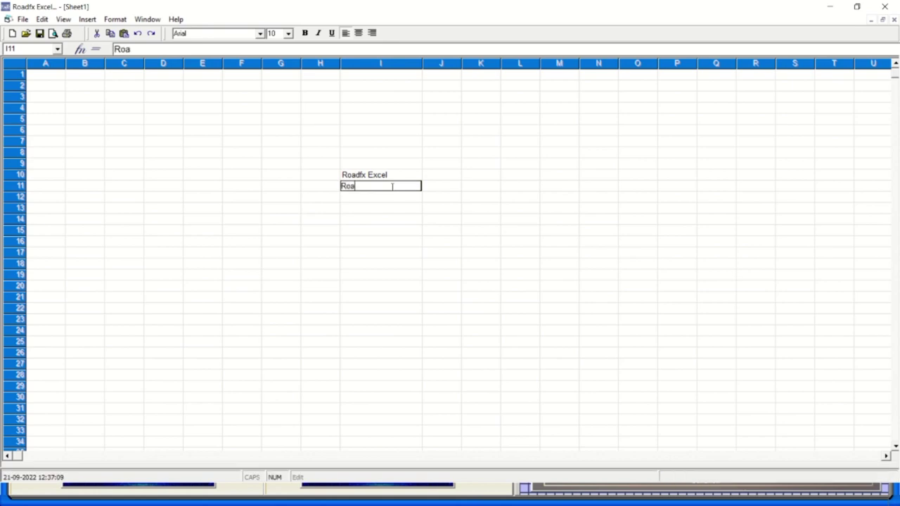
text(dfx )
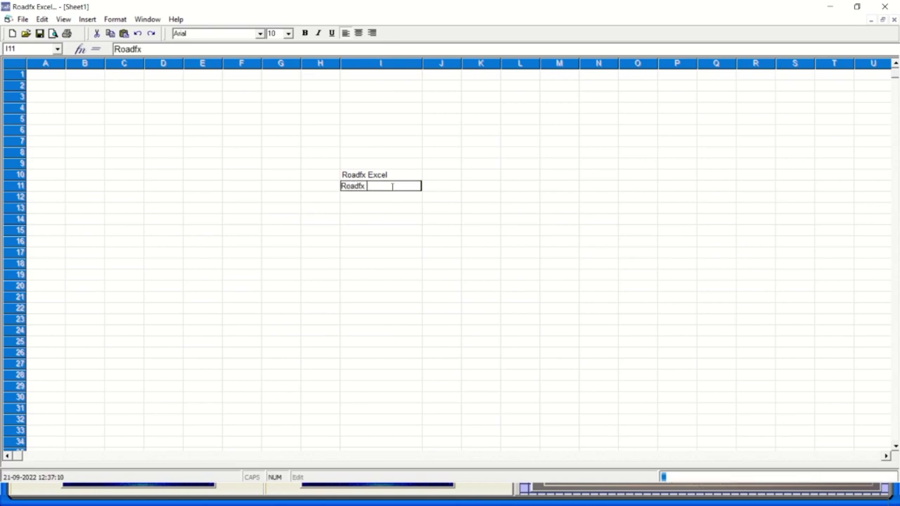
text(Buildi)
text(ng)
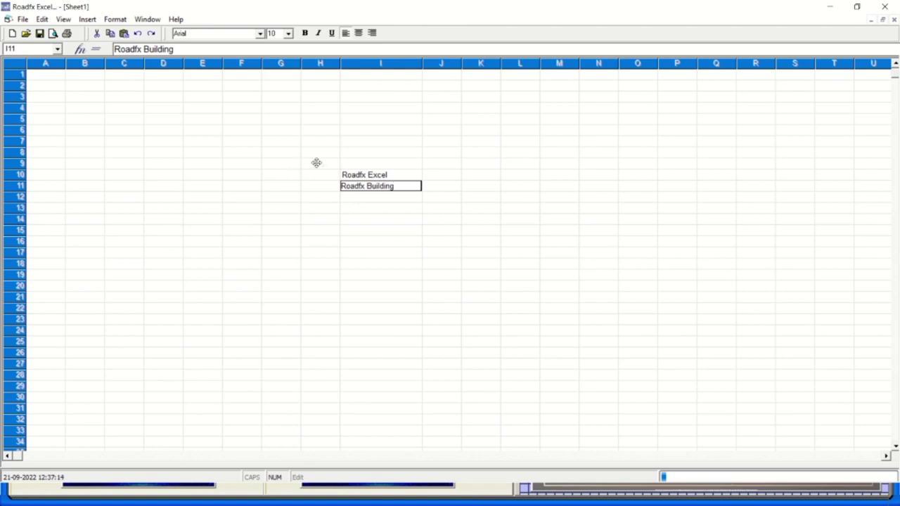
click(352, 163)
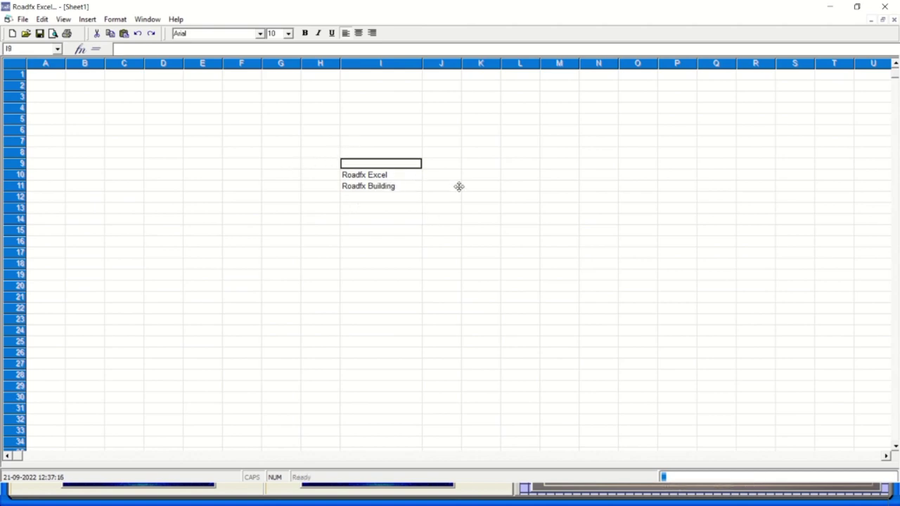
text(Roadfx)
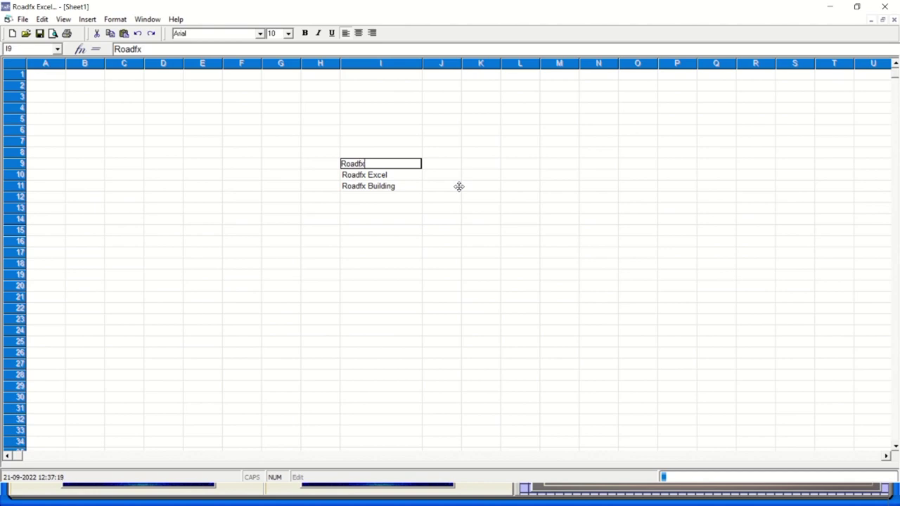
text(Word)
Confirm Roadfx Word in I9, widen column I, and rewrite I11 as 'Roadfx Buildfx Documentation and Data Building purpose'
click(424, 66)
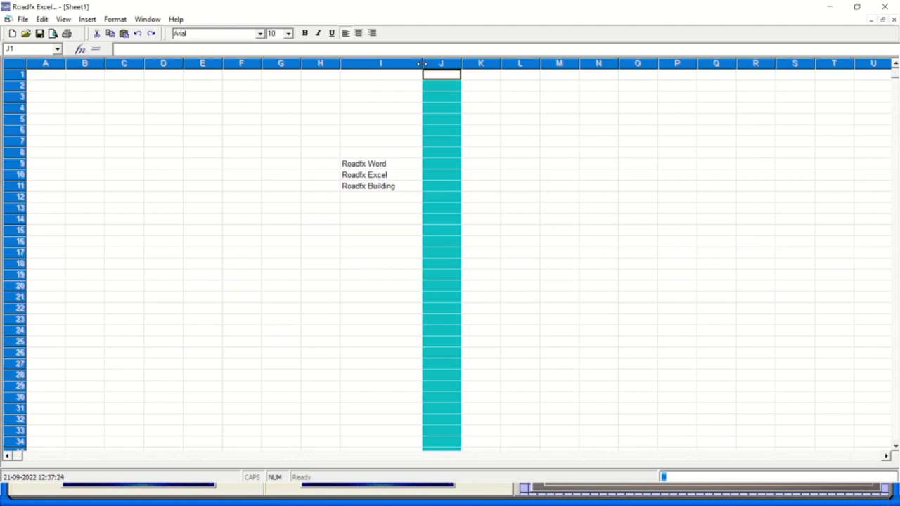
drag(424, 64, 554, 64)
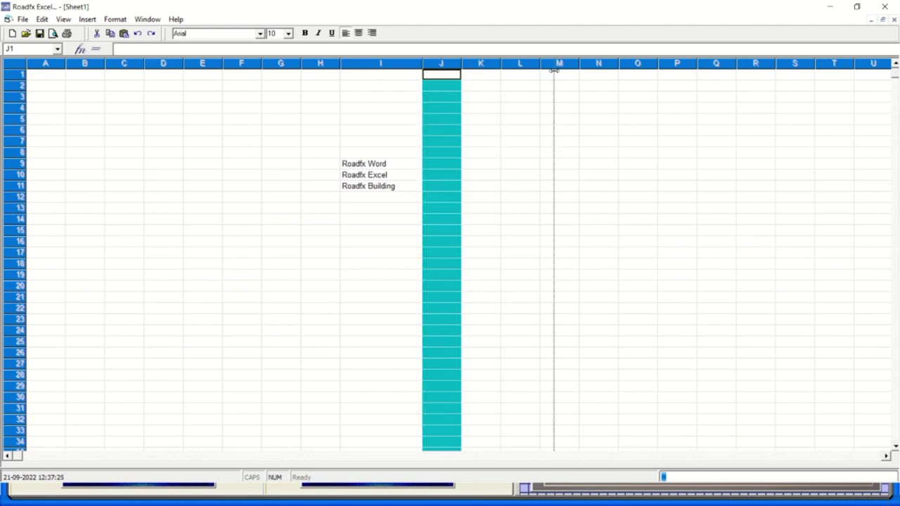
click(406, 186)
double_click(411, 188)
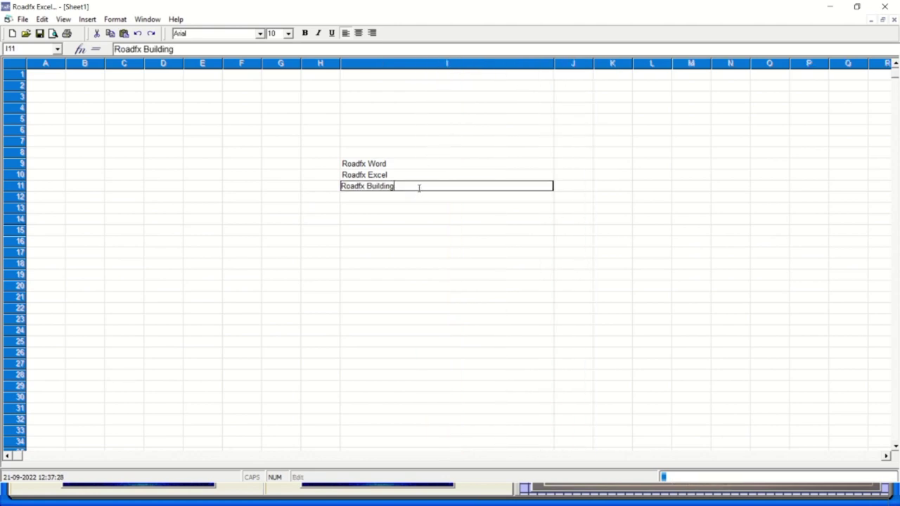
key(BackSpace)
key(BackSpace)
text(Do)
text(cument)
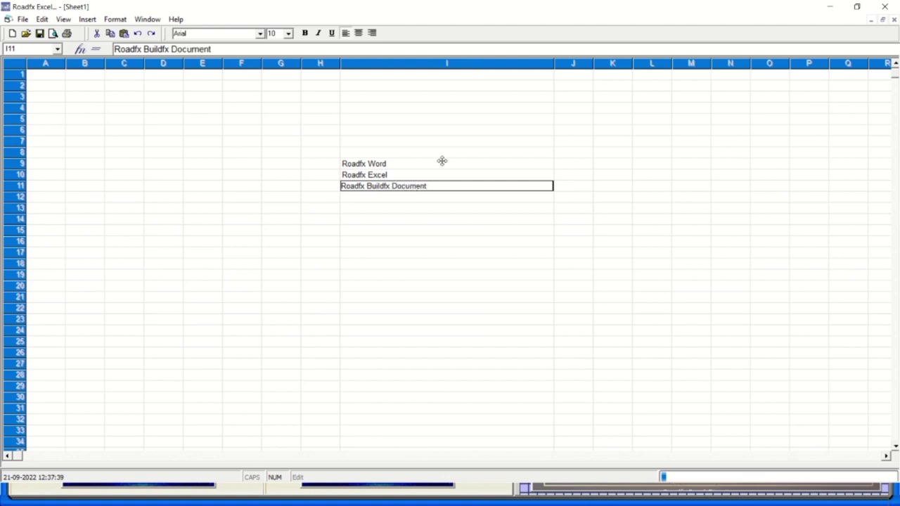
key(BackSpace)
text(n and Da)
text(tation an)
text(d Data)
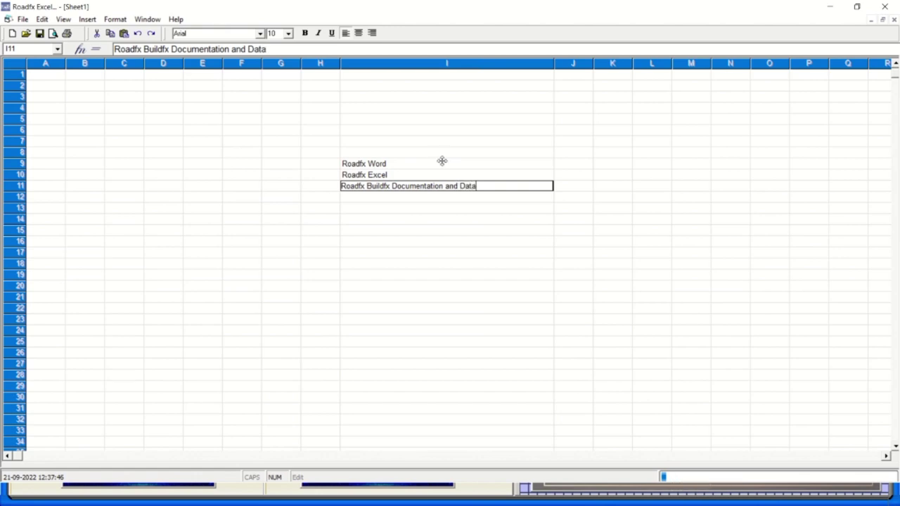
text( Bui)
text(lding)
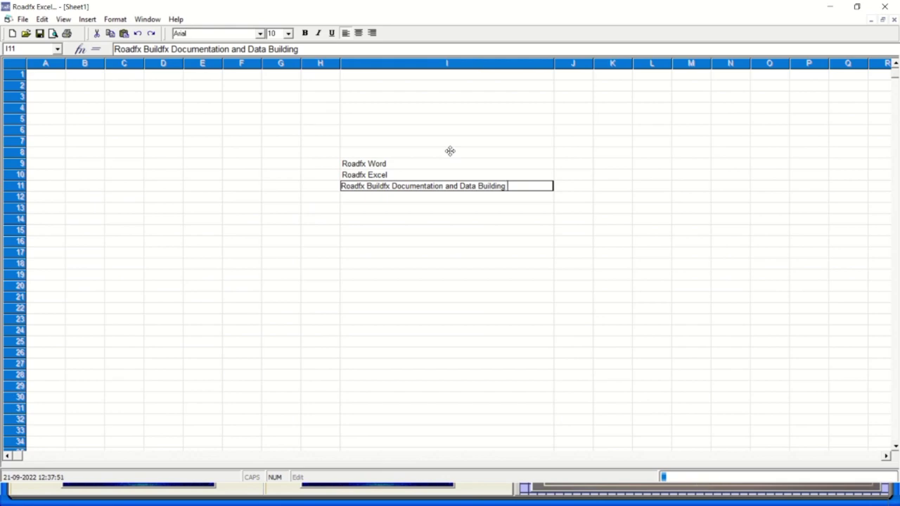
text( purpose)
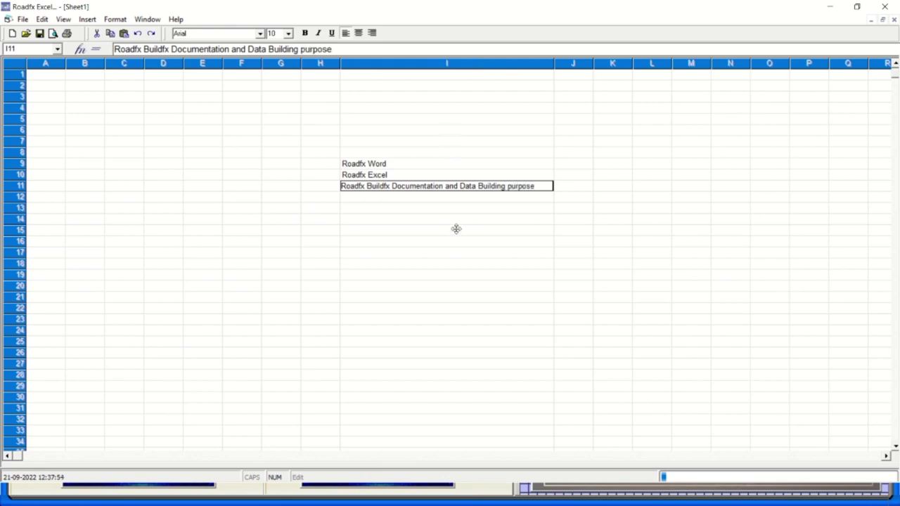
Commit the expanded I11 description and reselect it after checking cells I9, I10 and I13
click(418, 197)
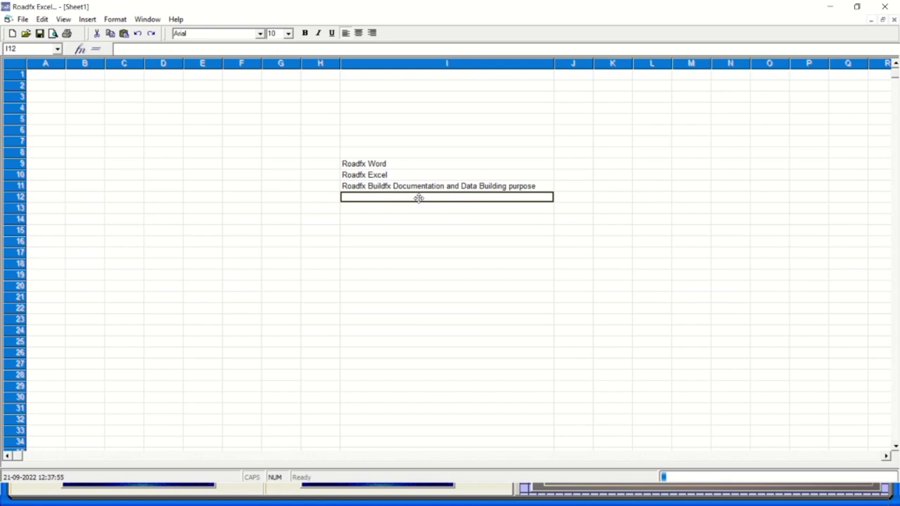
click(400, 163)
click(398, 175)
click(393, 186)
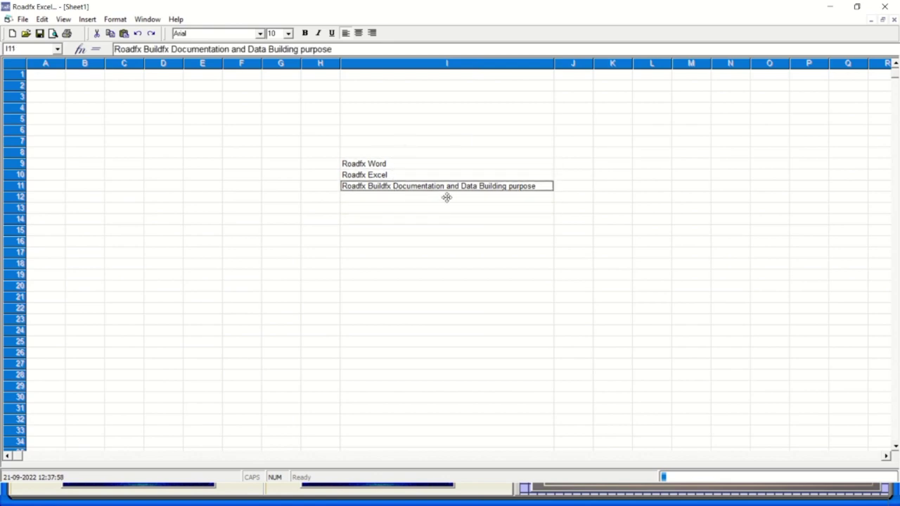
click(399, 207)
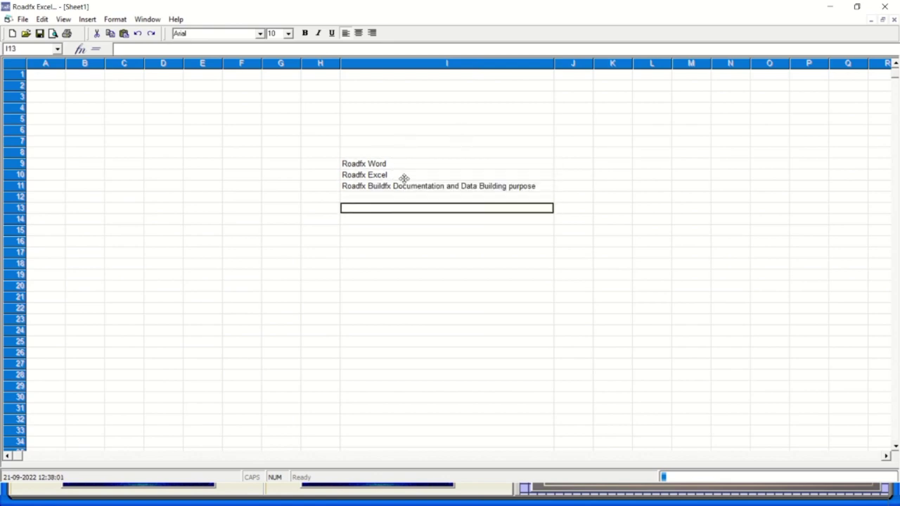
click(403, 186)
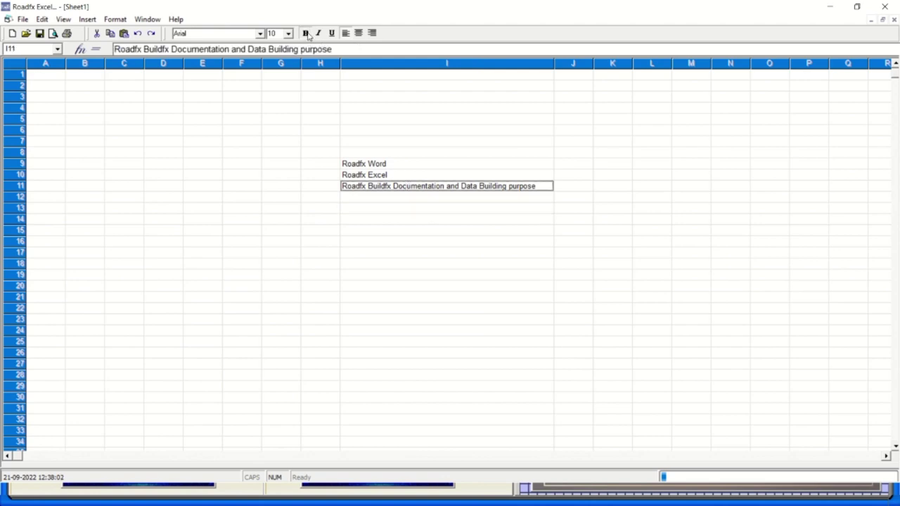
Format I11 as italic and underlined without bold, then start File > Open
click(306, 33)
click(307, 34)
click(318, 33)
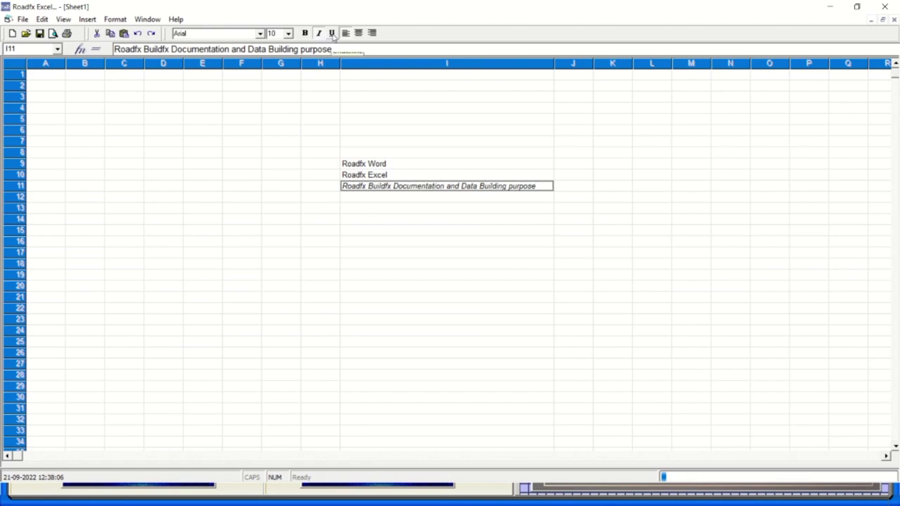
click(332, 33)
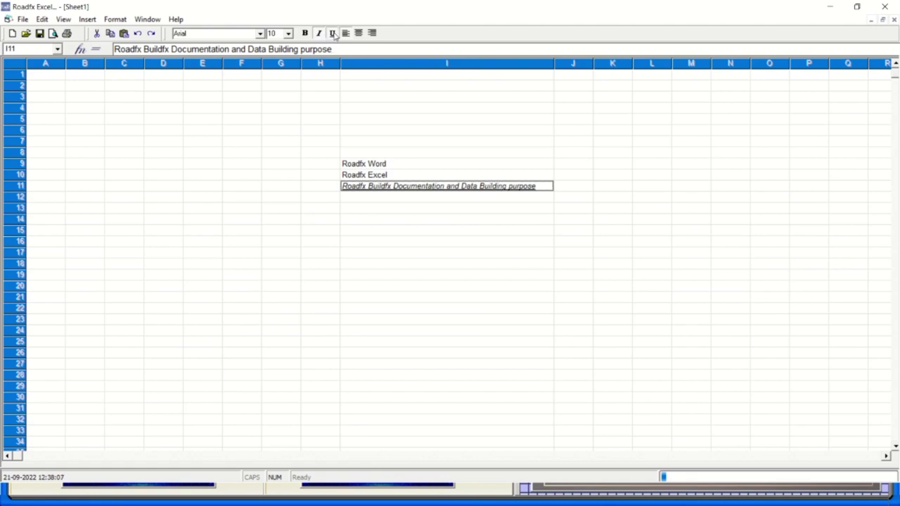
click(23, 19)
click(31, 45)
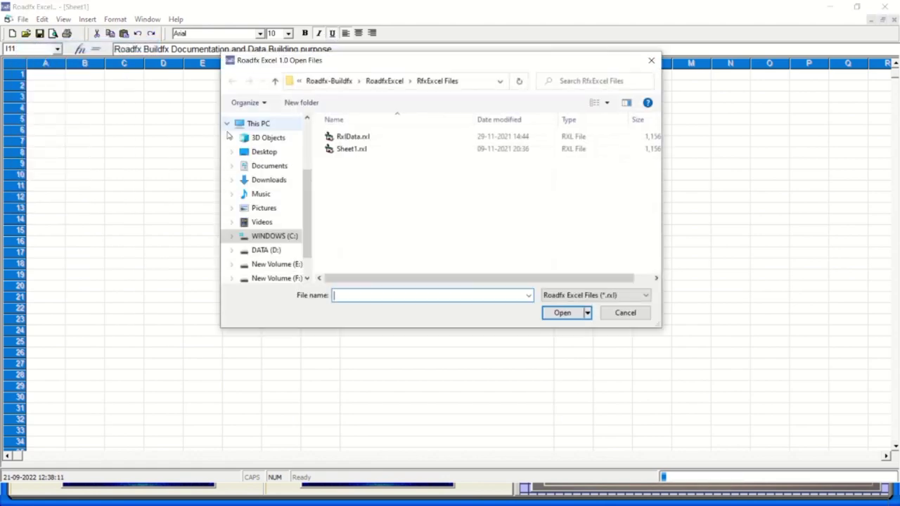
Load RxlData.rxl from the RfxExcel Files folder in the Open Files dialog
double_click(352, 149)
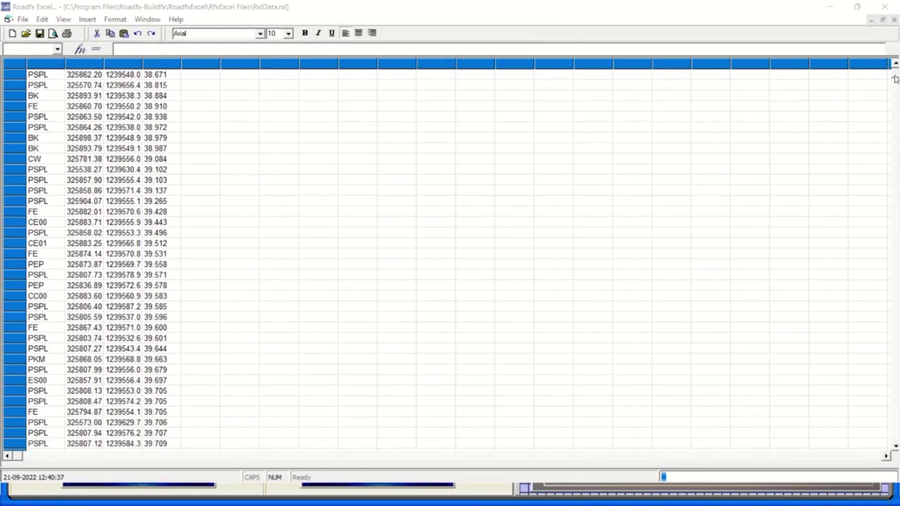
mouse_move(895, 79)
mouse_down()
mouse_move(895, 422)
mouse_move(884, 459)
mouse_up()
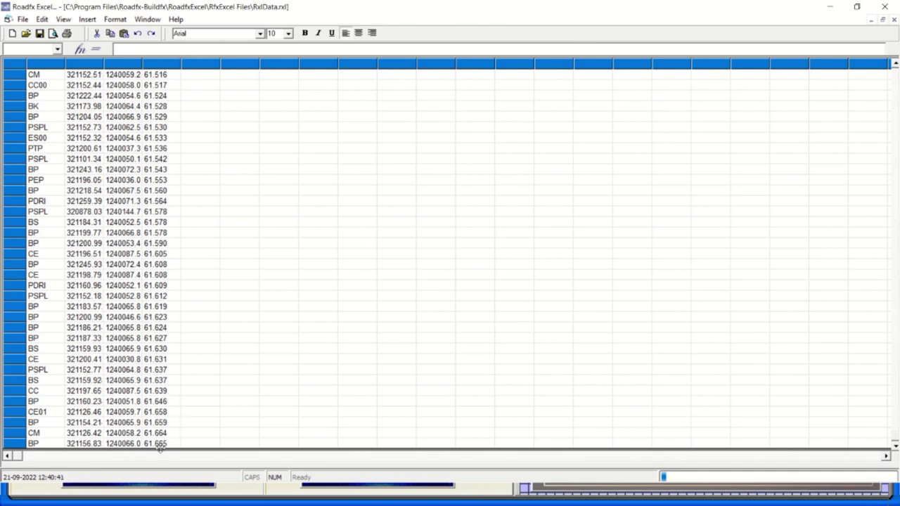
click(156, 445)
click(130, 443)
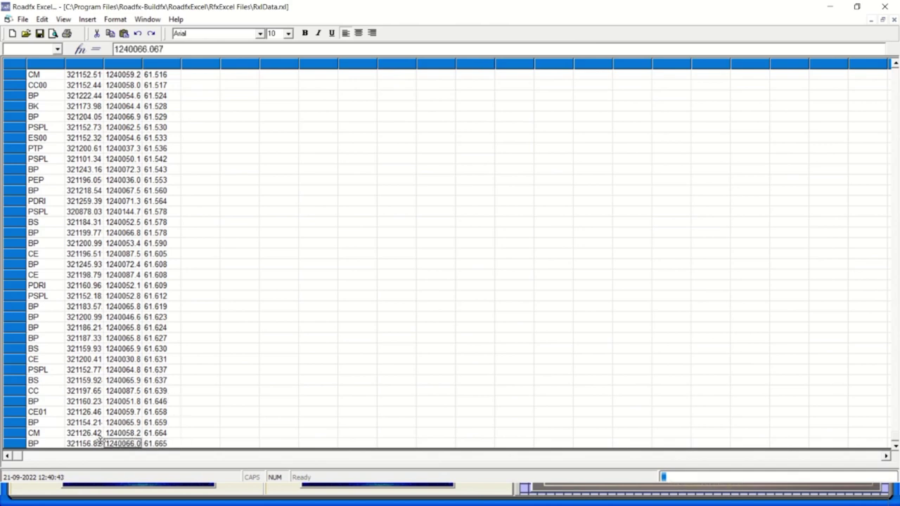
click(99, 444)
click(52, 442)
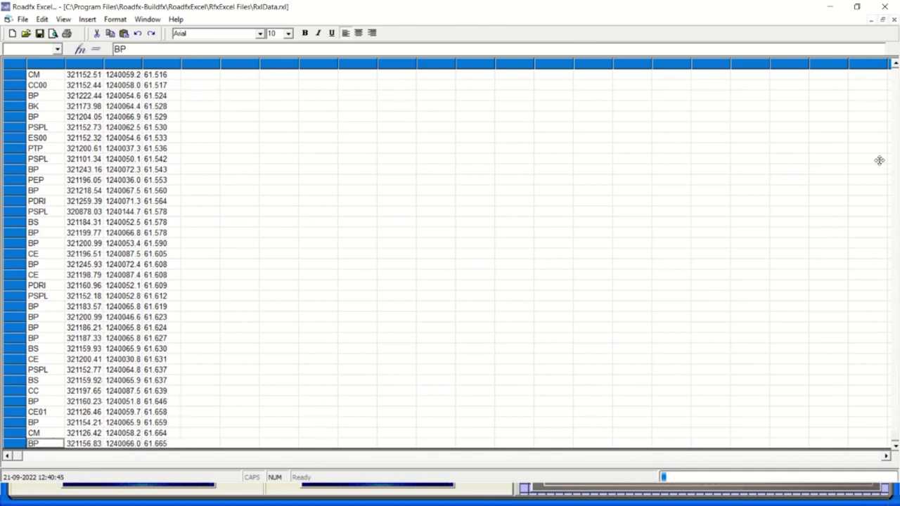
drag(895, 442, 894, 64)
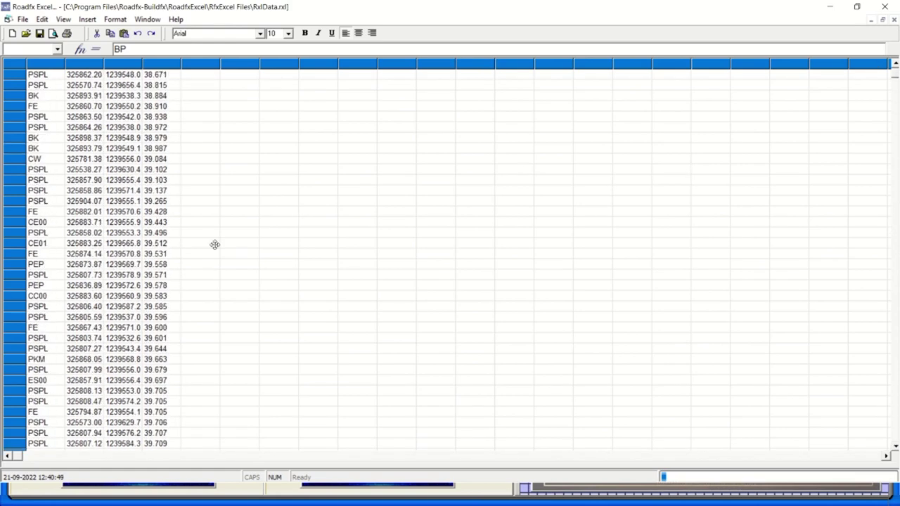
Enter the title 'Roadfx Buildfx' in an empty cell beside the survey data
click(341, 169)
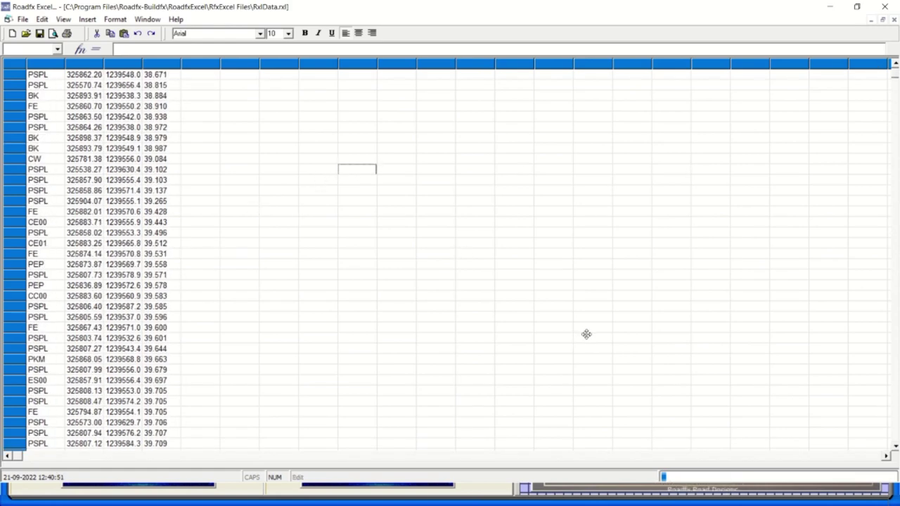
text(Road)
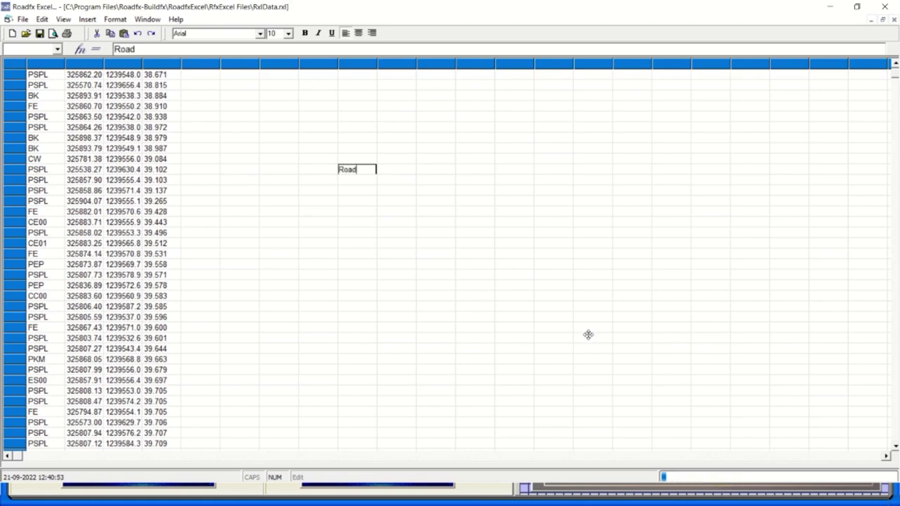
text(fx)
text( Buildi)
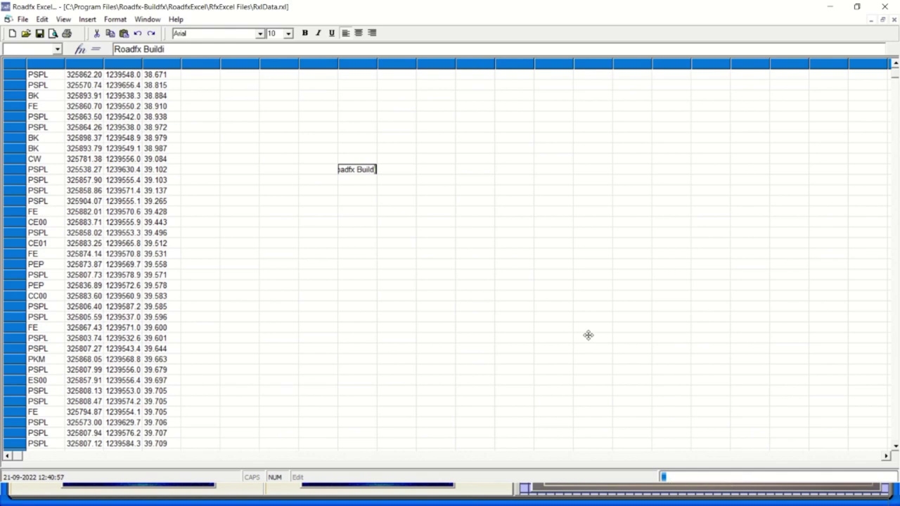
text(ng)
key(BackSpace)
key(BackSpace)
key(BackSpace)
text(fx)
Widen the column holding the Roadfx Buildfx title
click(379, 65)
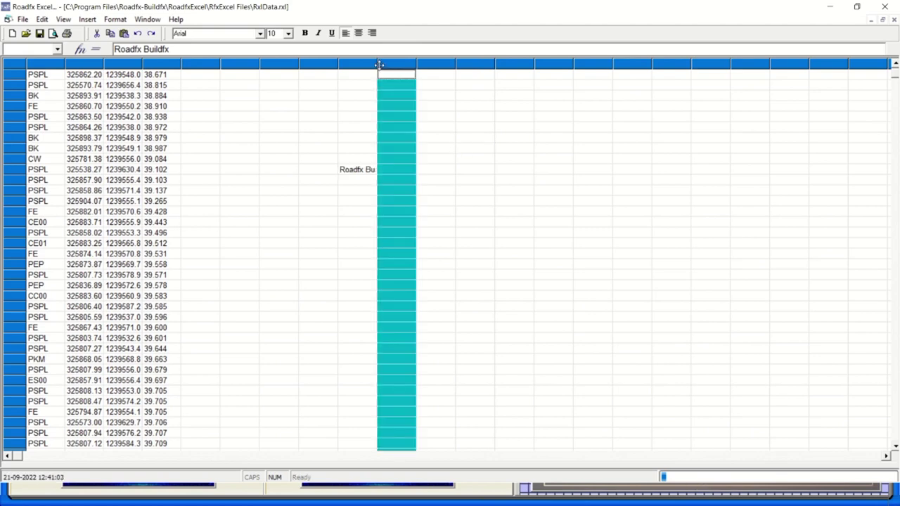
drag(378, 64, 511, 66)
click(348, 117)
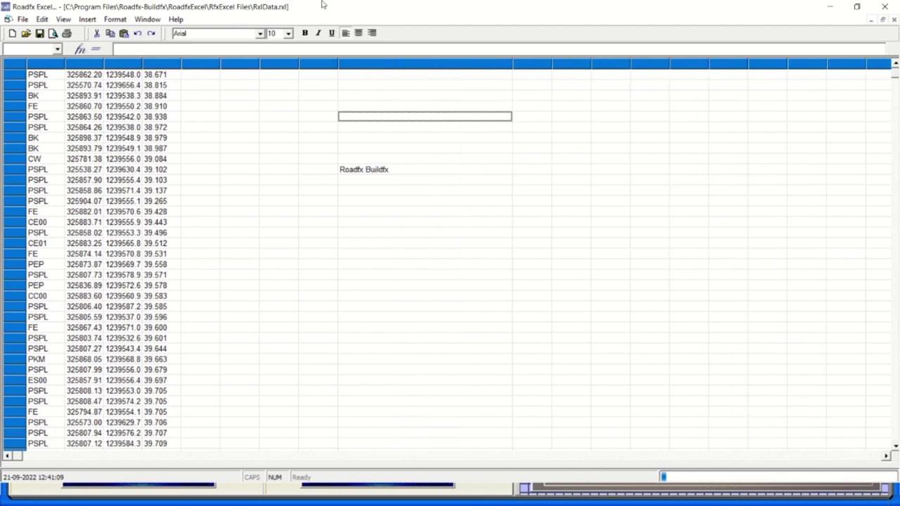
click(377, 186)
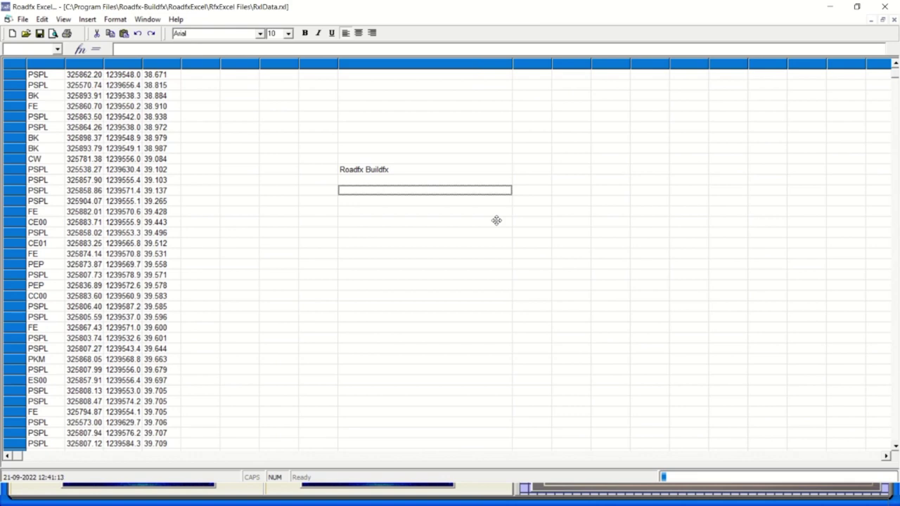
Narrow the title column and widen the column to its right for tool descriptions
drag(514, 63, 511, 63)
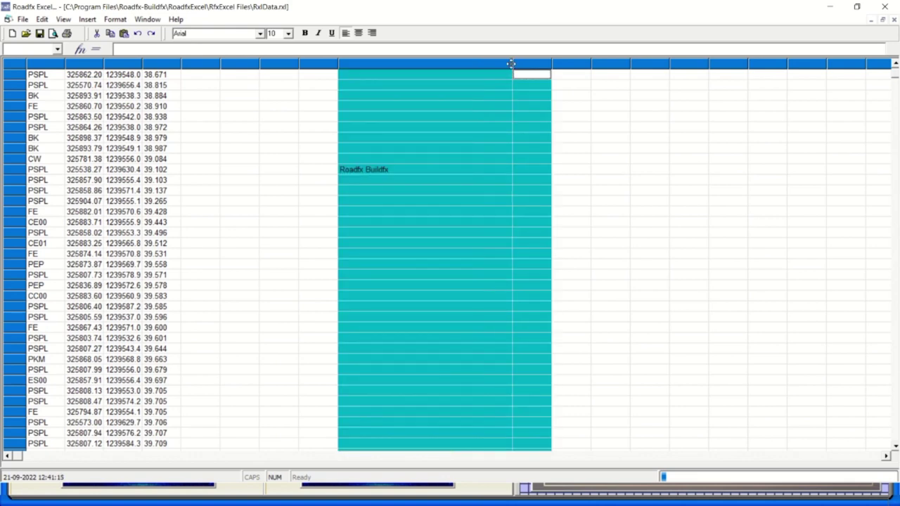
click(507, 73)
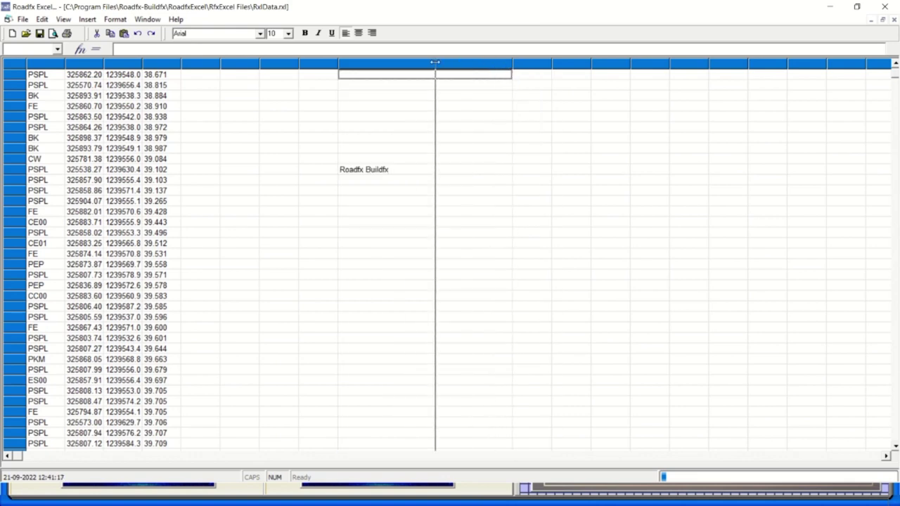
drag(512, 64, 429, 64)
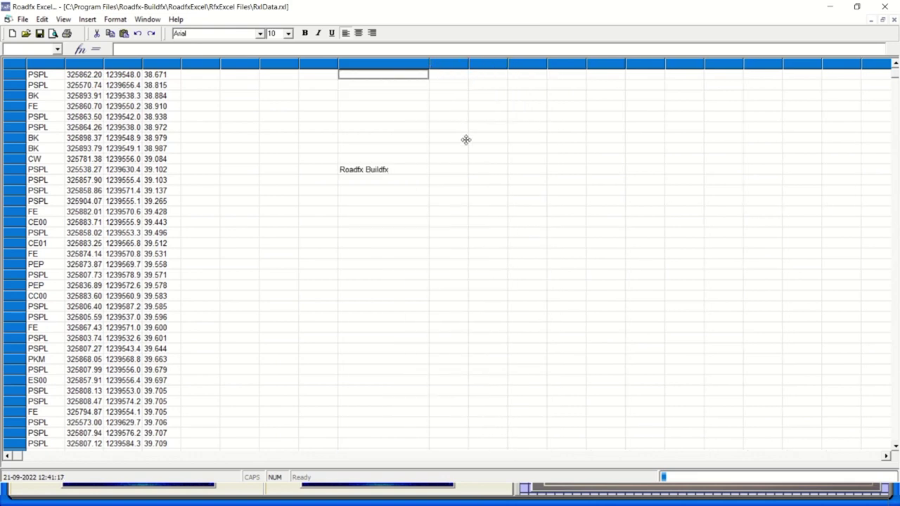
click(475, 65)
key(shift+Right)
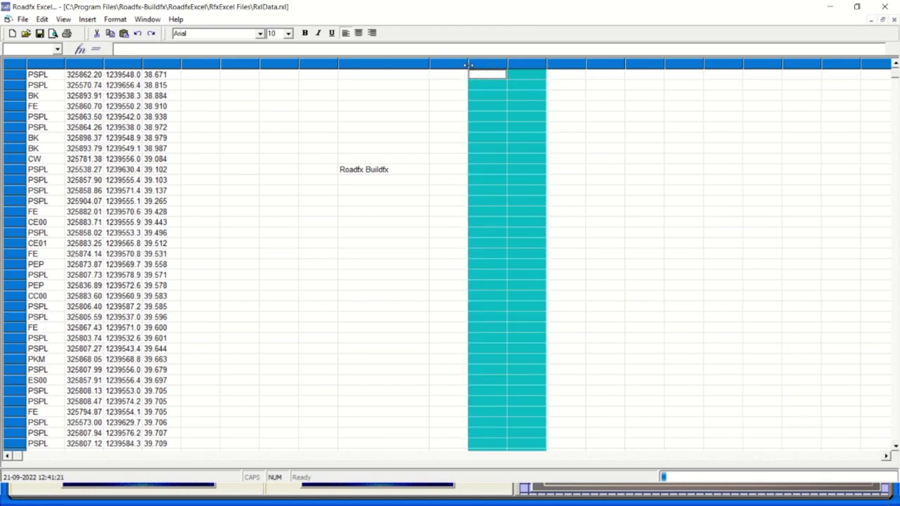
drag(468, 64, 733, 64)
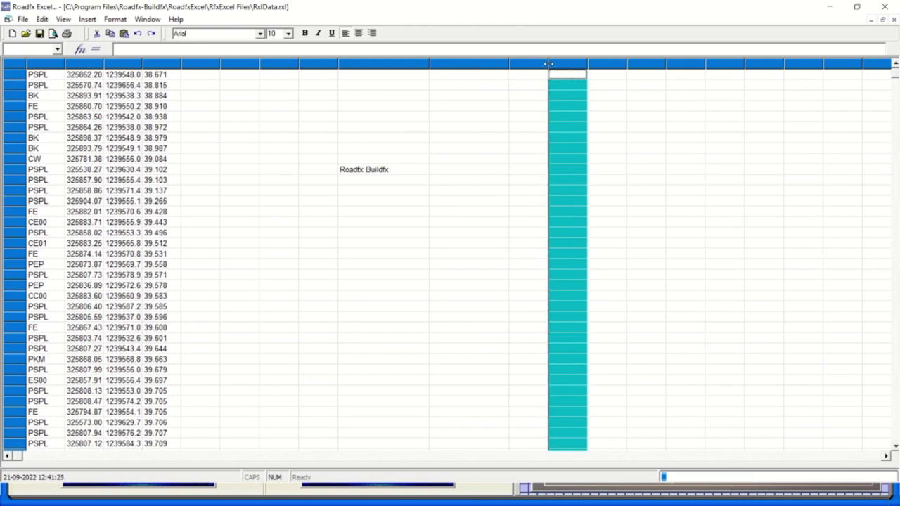
Enter 'Roadfx Word' and 'Roadfx Excel' as stacked tool names in the column right of the title
click(472, 179)
text(R)
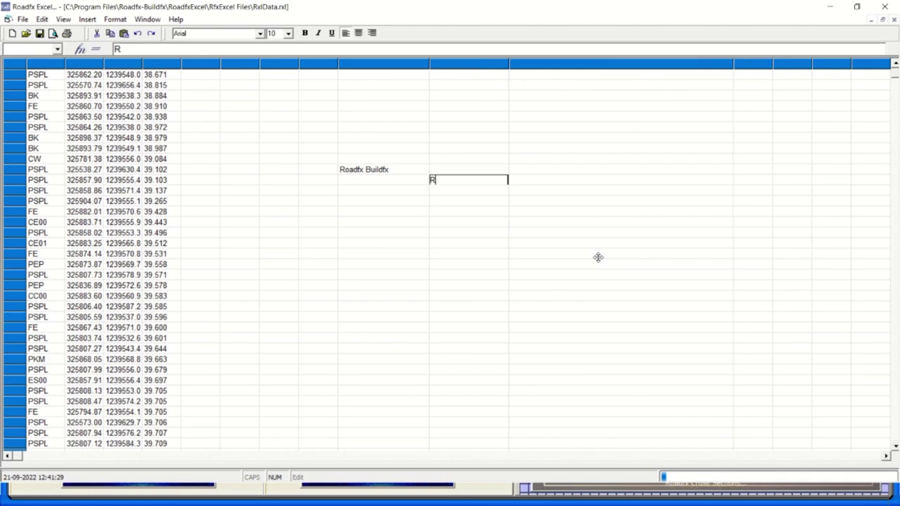
text(oadfx)
text( Word)
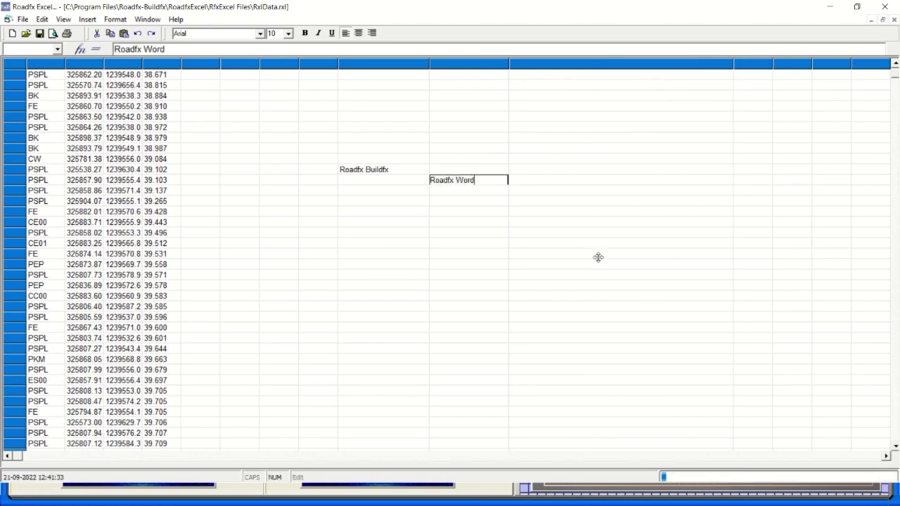
key(Return)
key(Down)
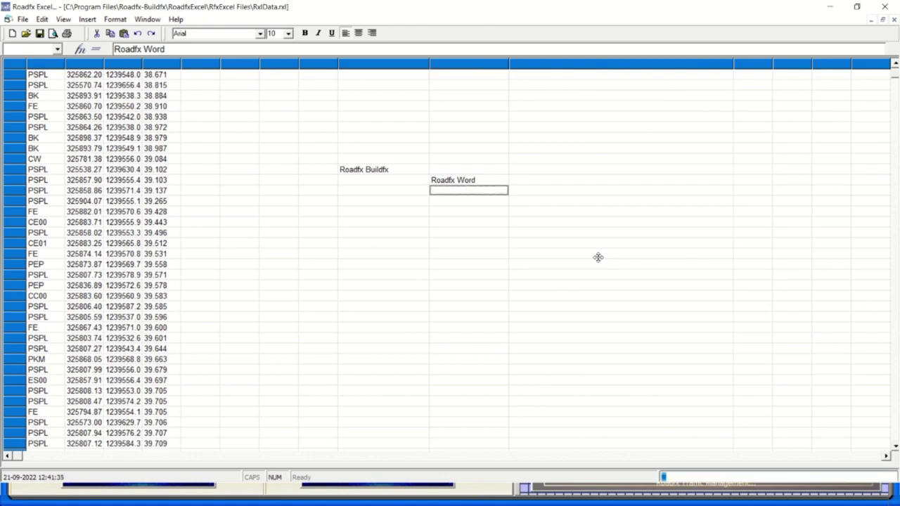
text(Roadfx)
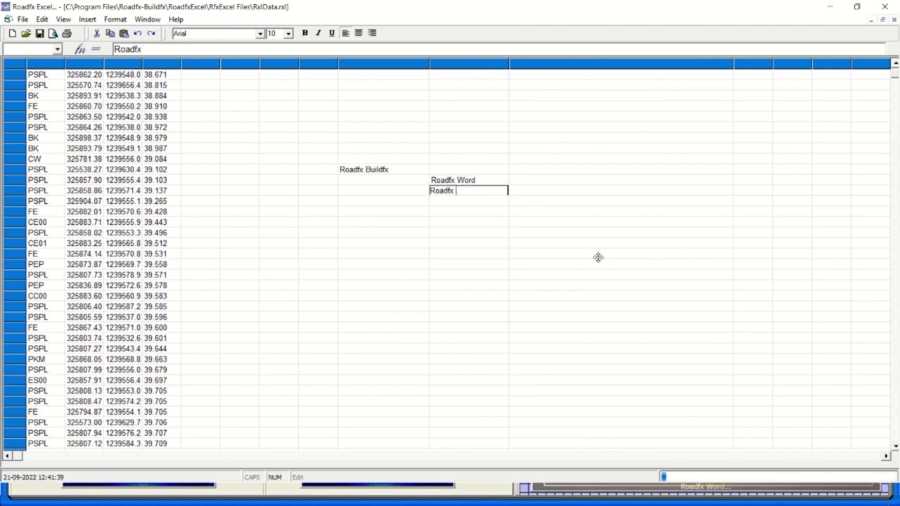
text( Excel)
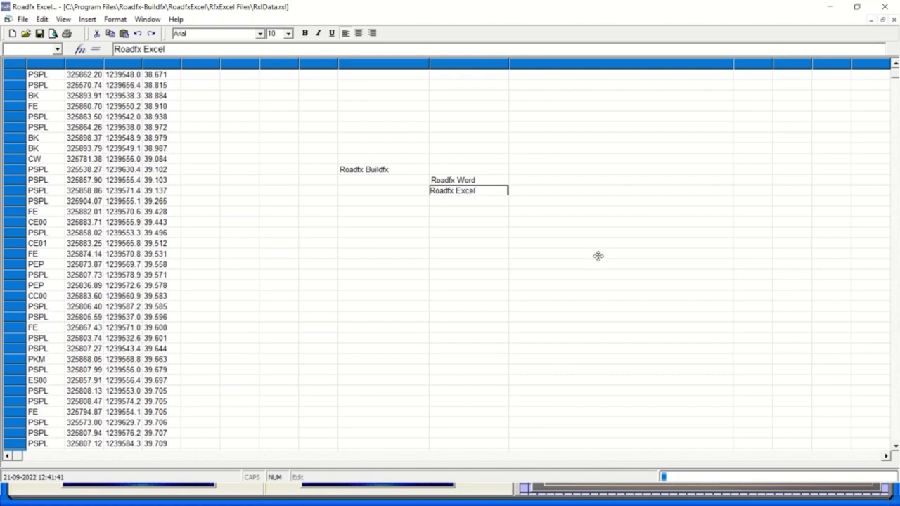
click(540, 181)
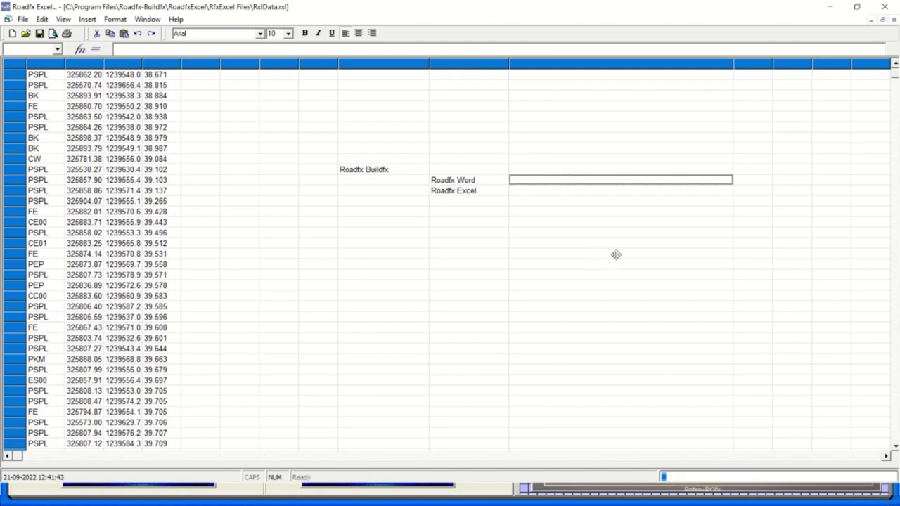
Type 'For Roadfx Building Documentations internally....' in the wide cell next to Roadfx Word
text(For)
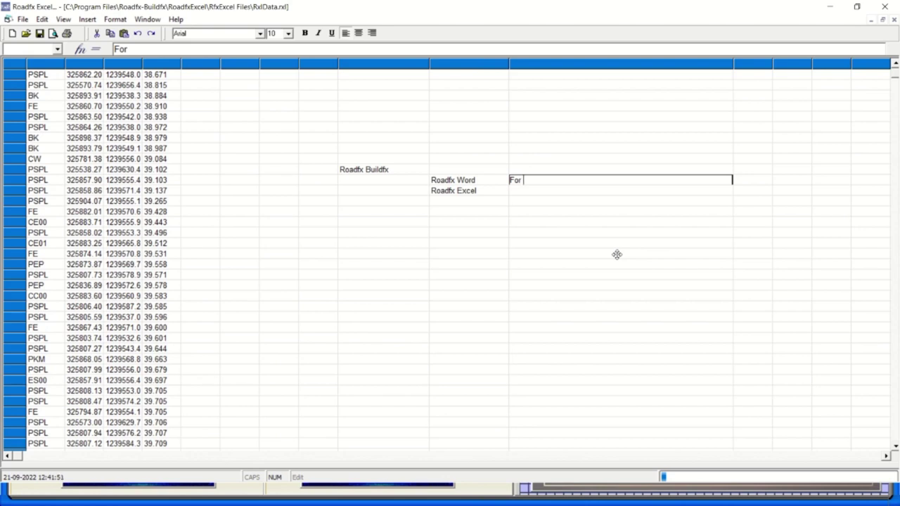
text(Roadfx Bui)
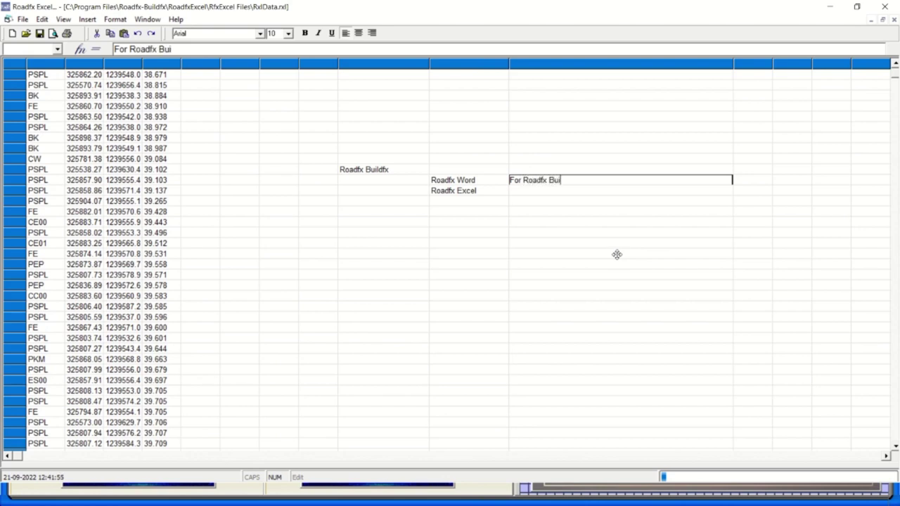
text(lding Docu)
text(menta)
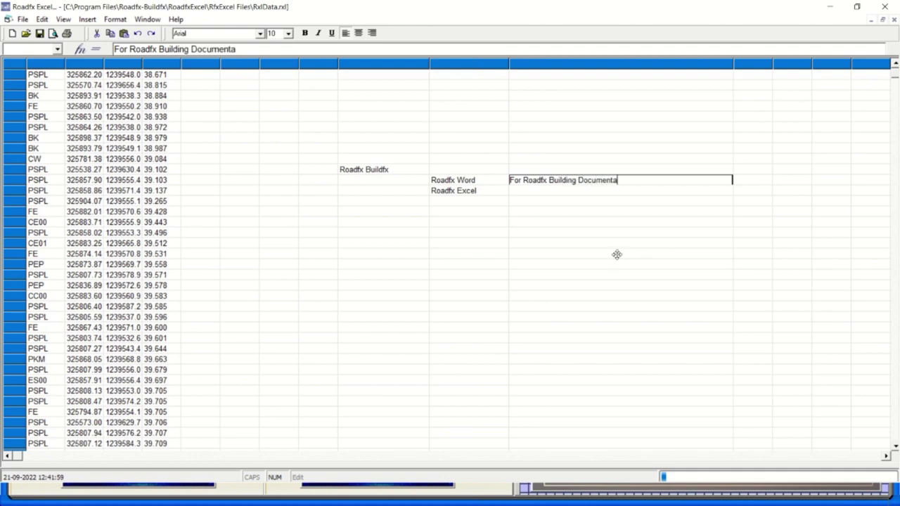
text(ion)
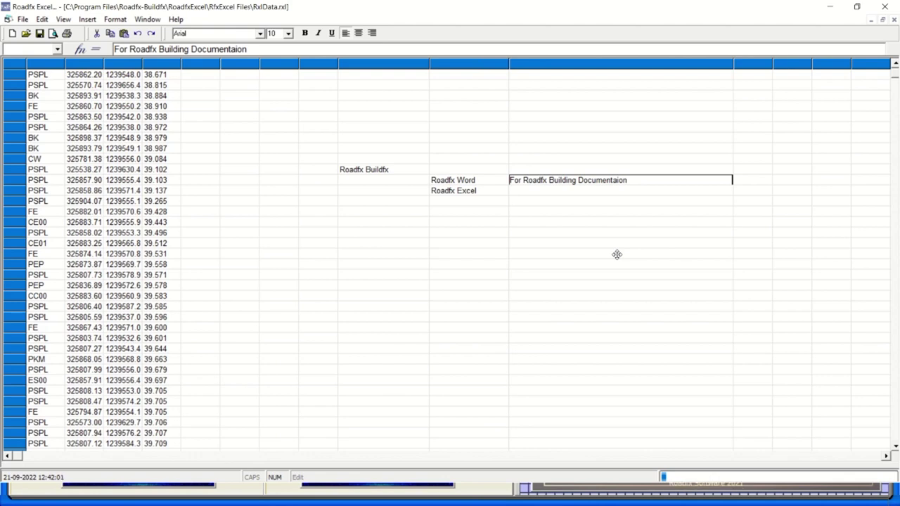
key(BackSpace)
key(BackSpace)
key(BackSpace)
text(t)
text(ions i)
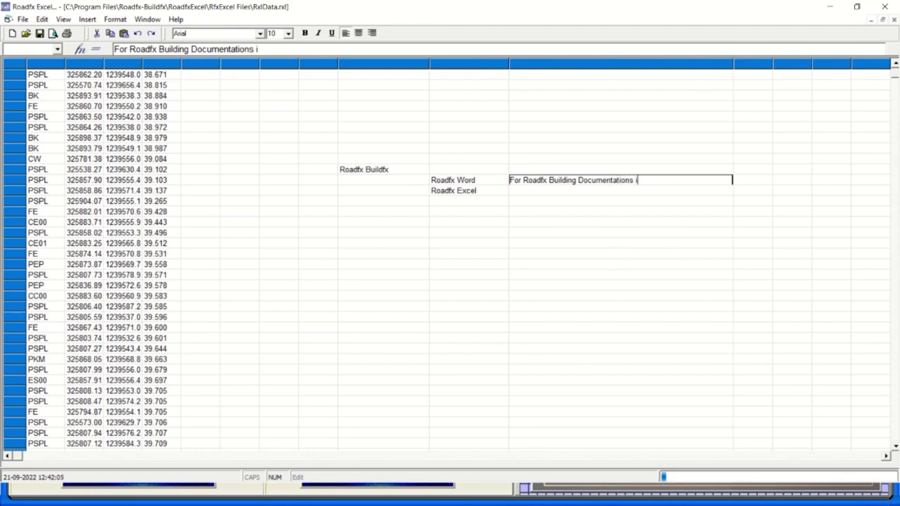
text(nternally)
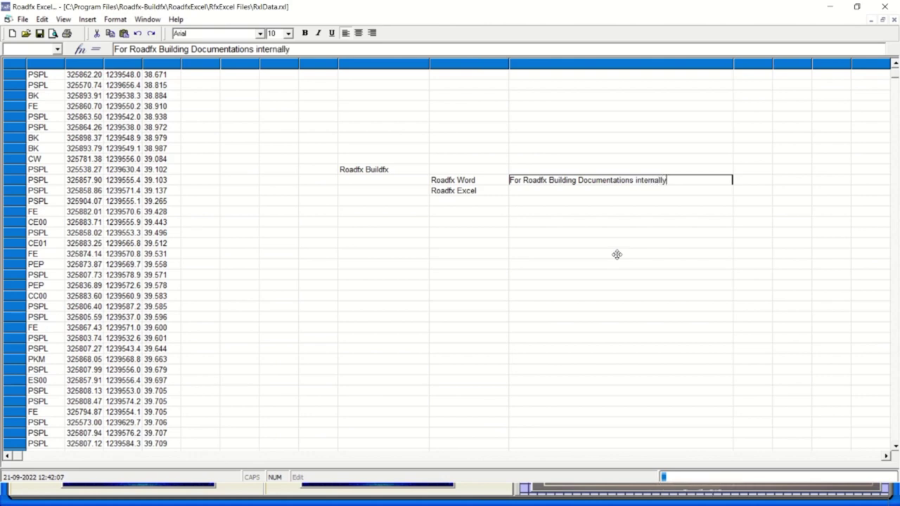
text(....)
Label the Roadfx Word row 'Inbuild' in the cell to its left
double_click(414, 180)
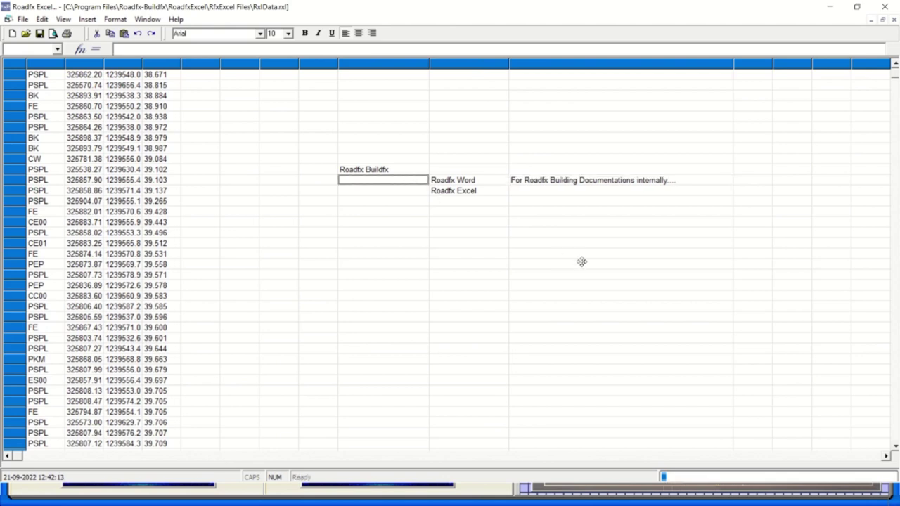
text(nb)
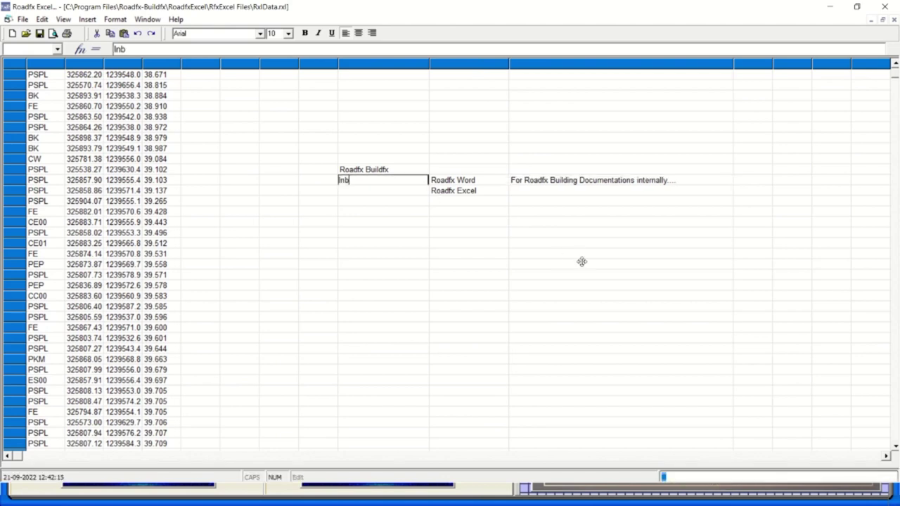
text(uild)
key(Return)
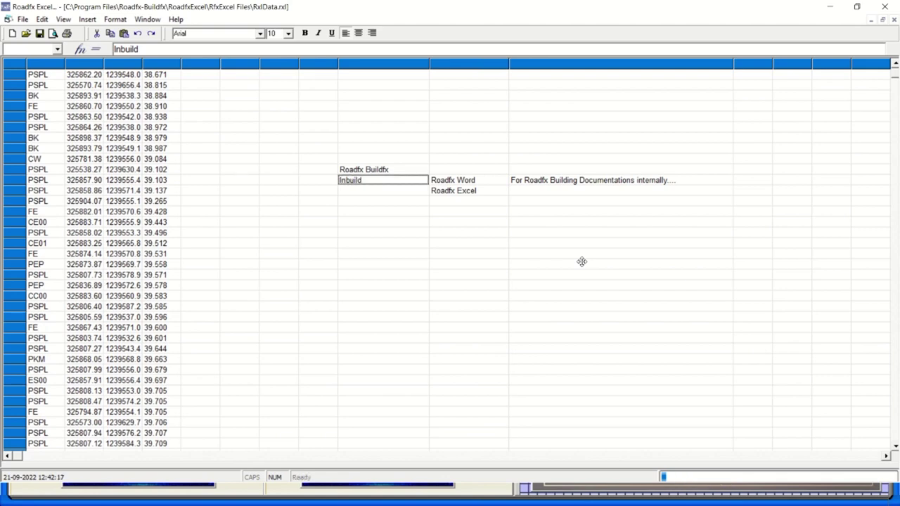
key(Down)
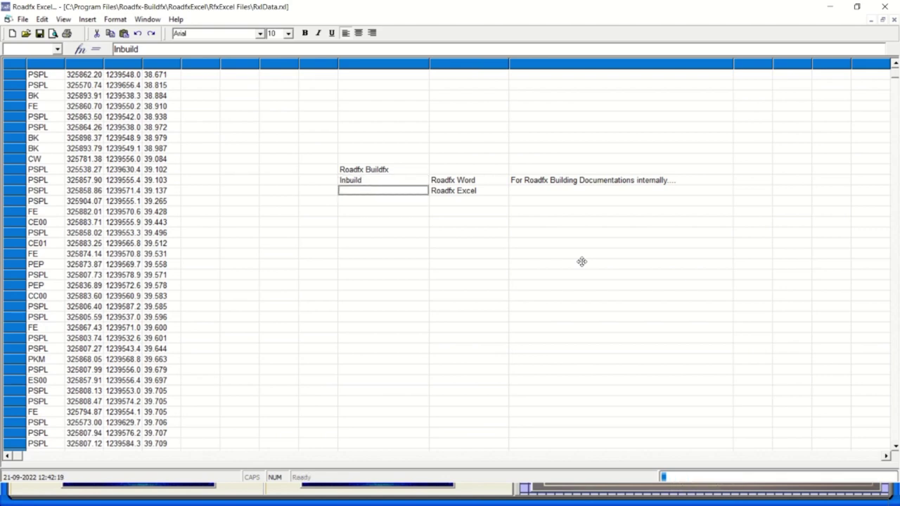
key(F2)
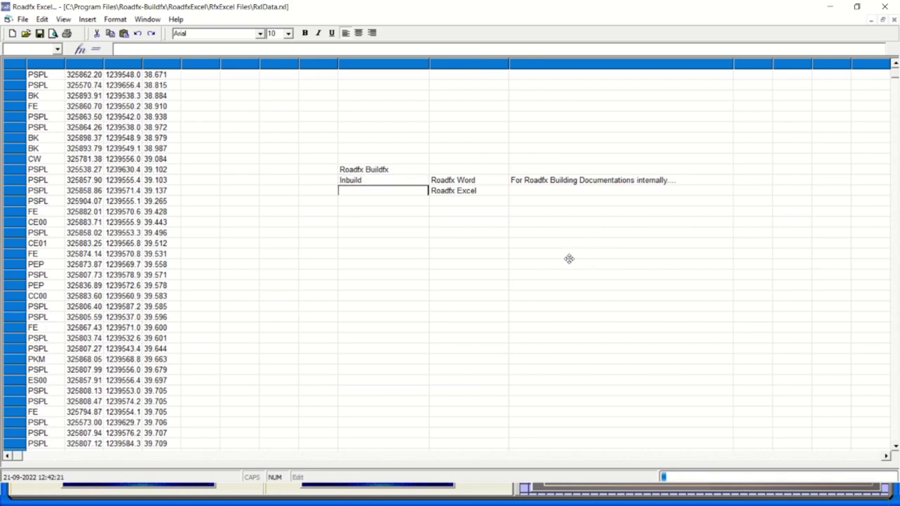
Correct the Roadfx Word label from 'Inbuild' to 'Inbuilt'
click(379, 180)
double_click(379, 180)
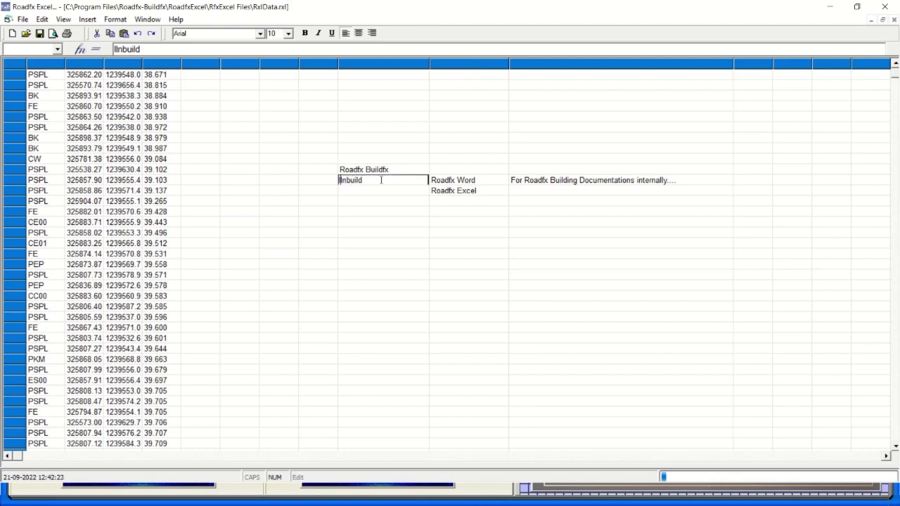
text(In)
click(378, 180)
key(BackSpace)
key(BackSpace)
key(BackSpace)
key(BackSpace)
text(ld)
click(354, 191)
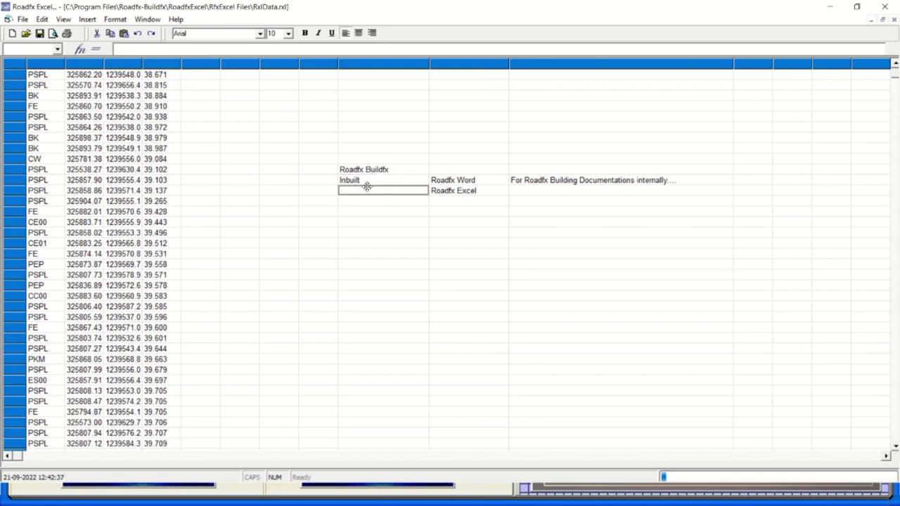
click(367, 181)
Label the Roadfx Excel row 'Inbuilt' and begin its description with 'F'
click(366, 191)
text(In)
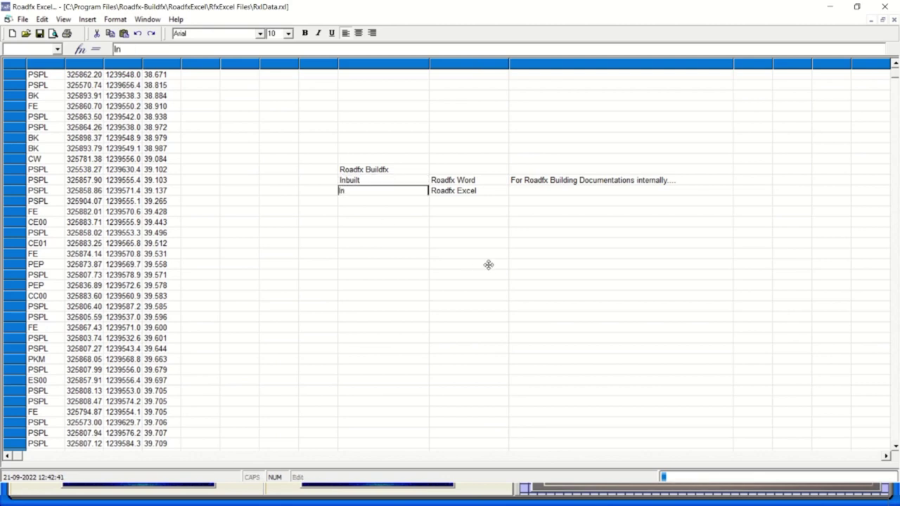
text(built)
click(387, 234)
click(520, 191)
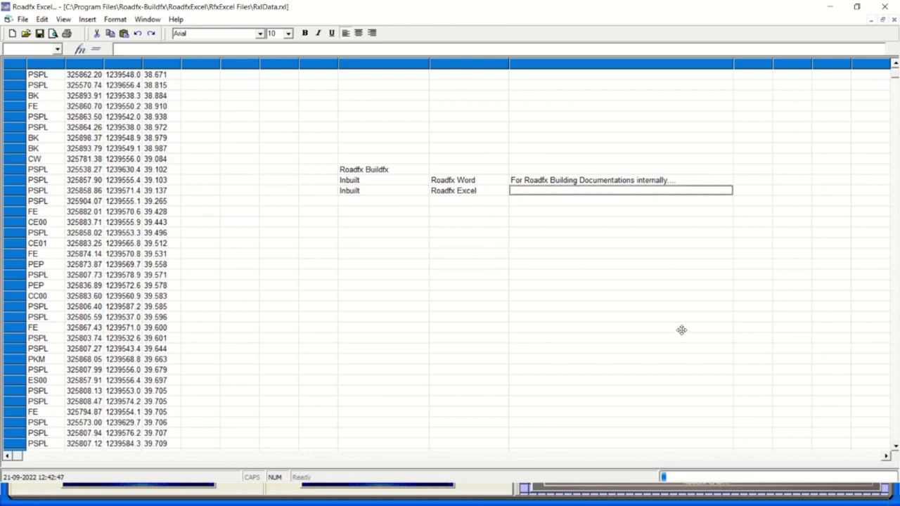
text(F)
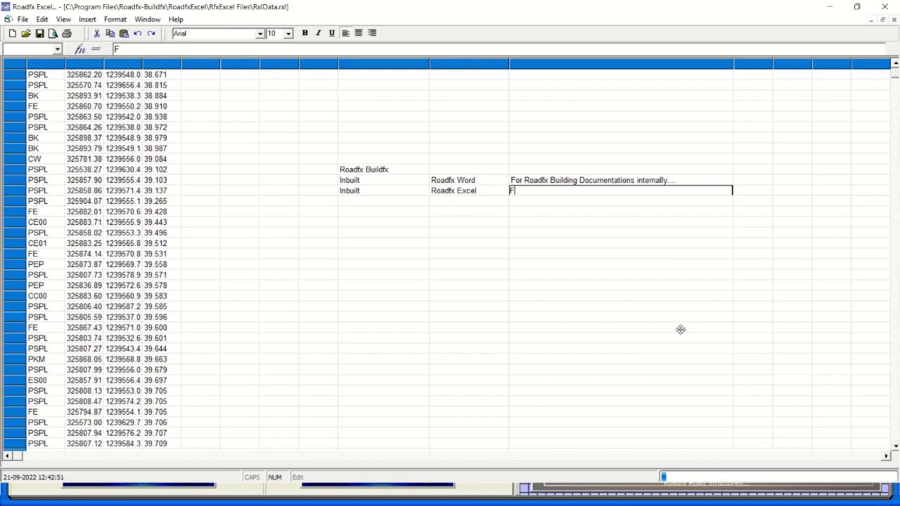
Change Roadfx Word's description to 'Buildfx'; describe Roadfx Excel as 'For Roadfx Buildfx Data base management'
click(575, 181)
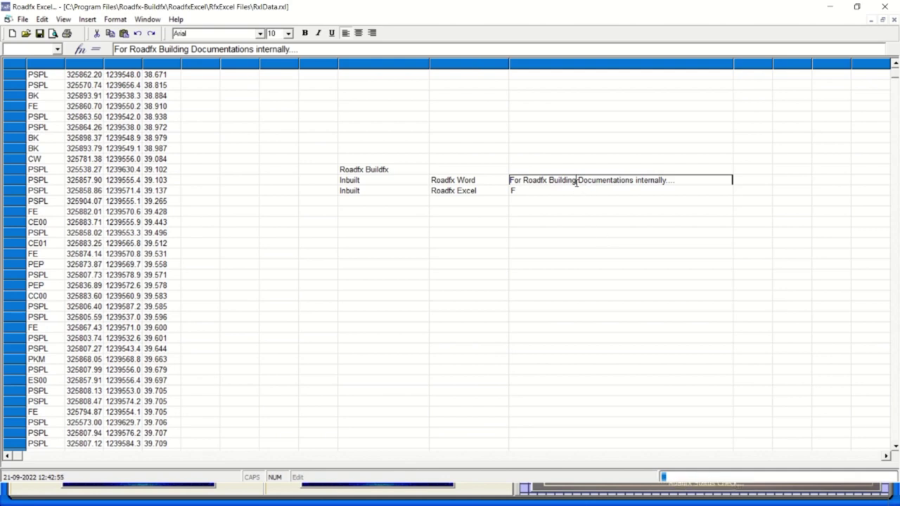
key(BackSpace)
key(BackSpace)
key(BackSpace)
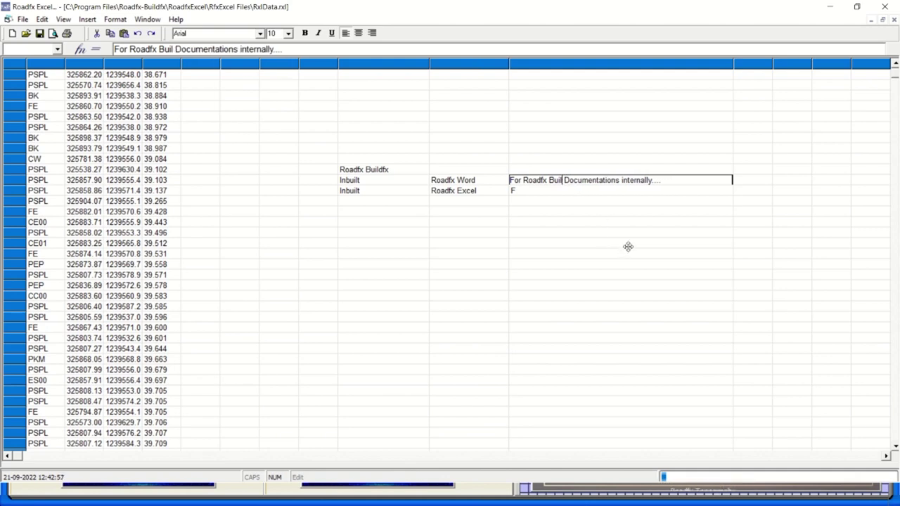
text(dfx)
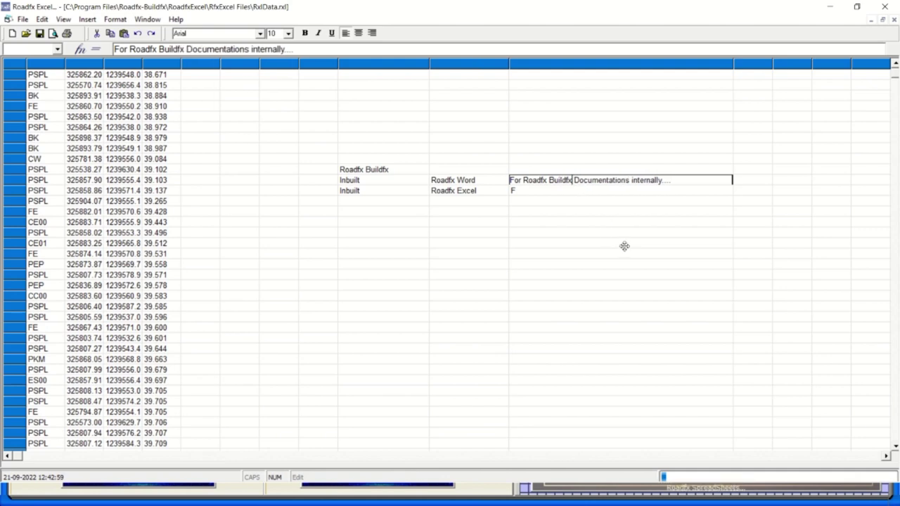
click(528, 192)
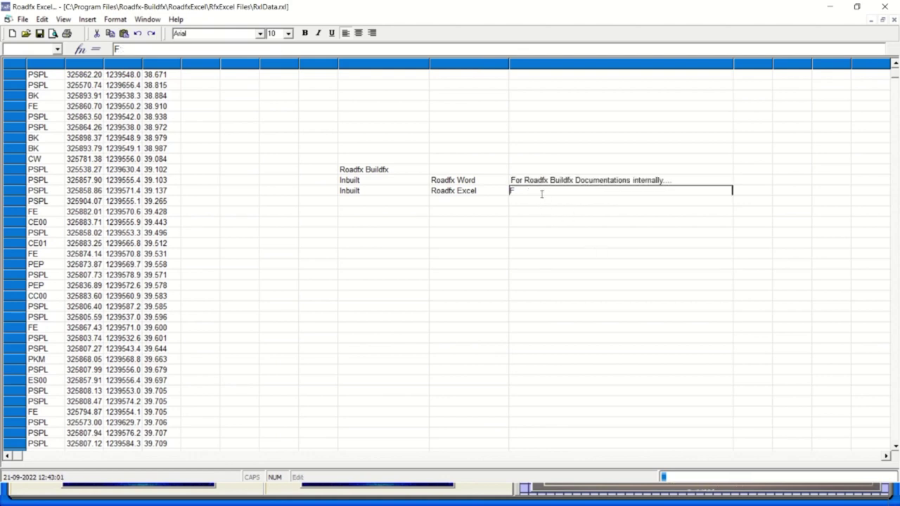
text(or R)
text(oad)
text(fx Bui)
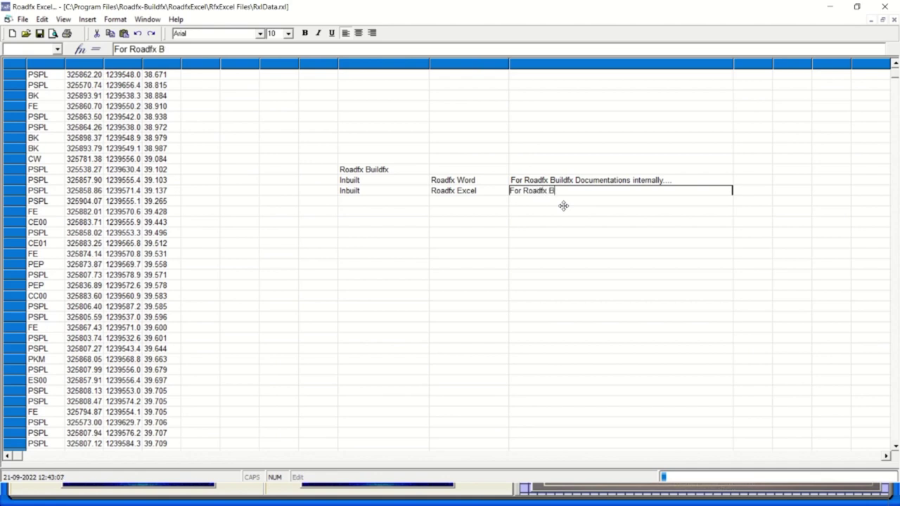
text(ldfx D)
text(ata base )
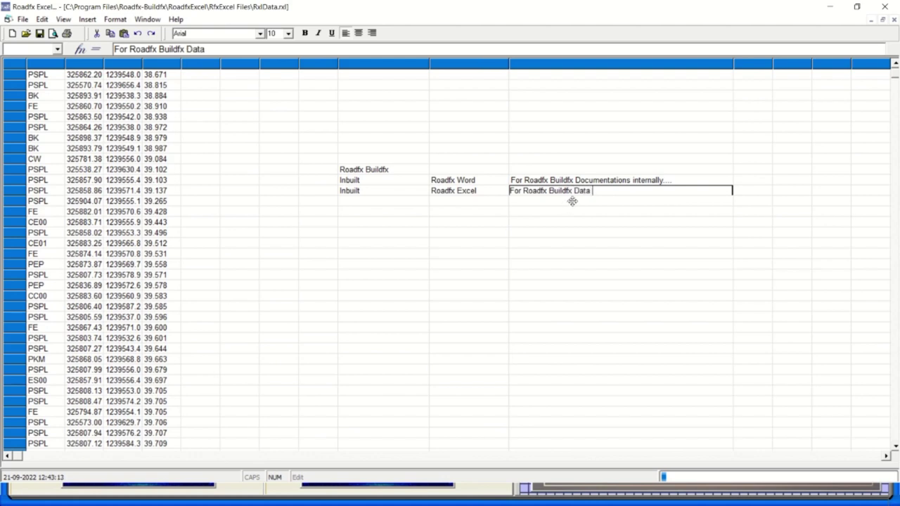
text(manag)
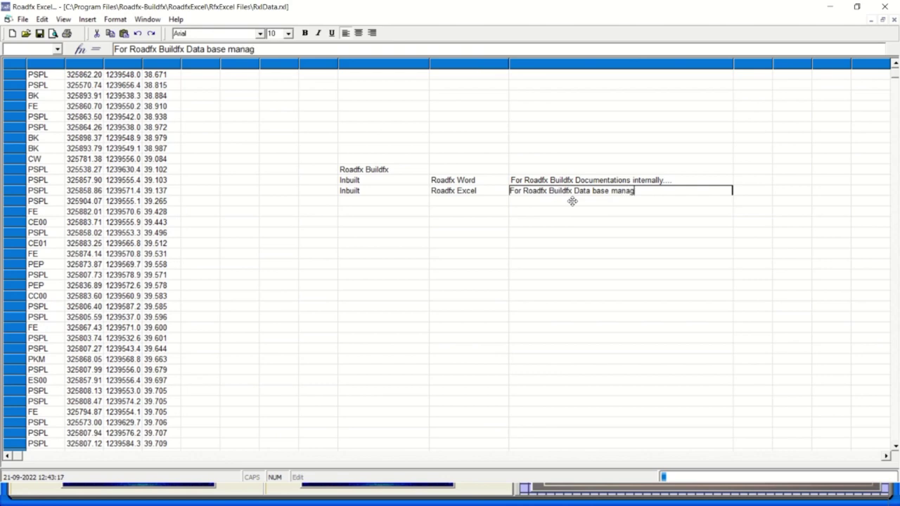
text(em)
text(e)
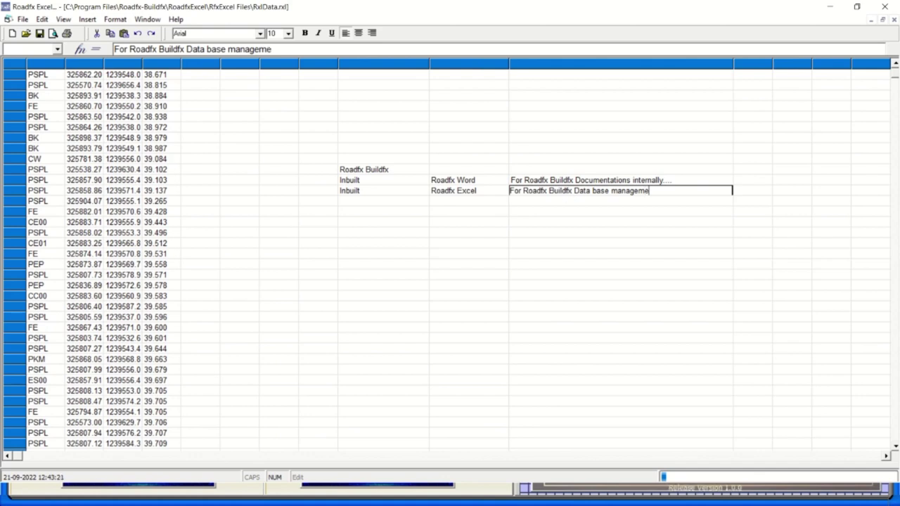
text(nt)
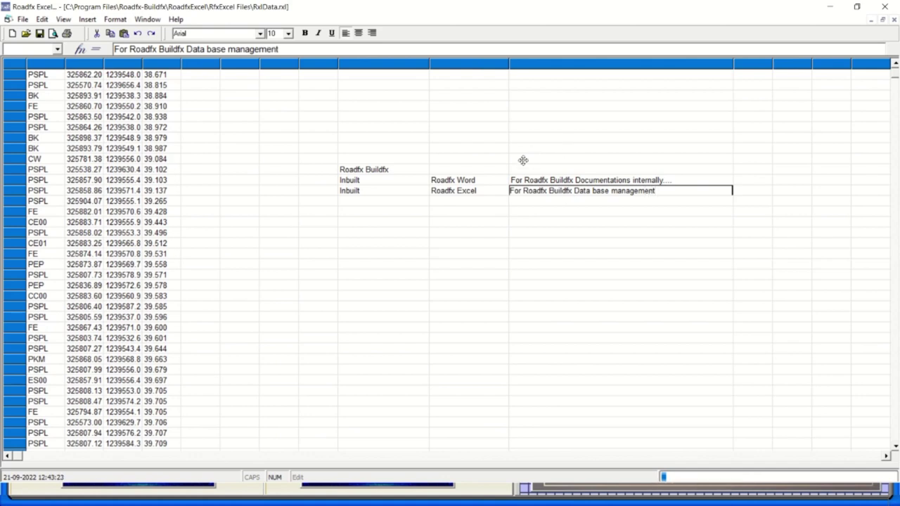
Add a 'Roadfx Buildfx' row described as 'Centralized Database Management System' below the table
click(496, 167)
click(532, 169)
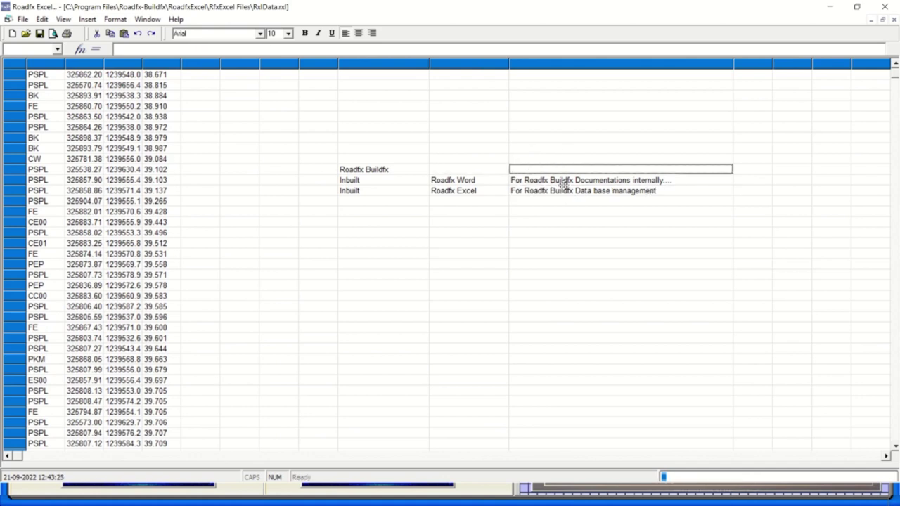
click(391, 243)
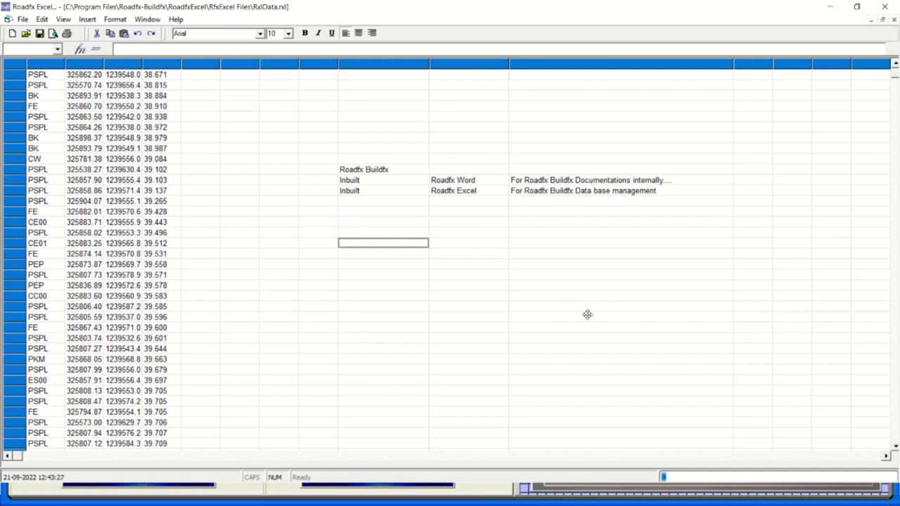
text(Roadf)
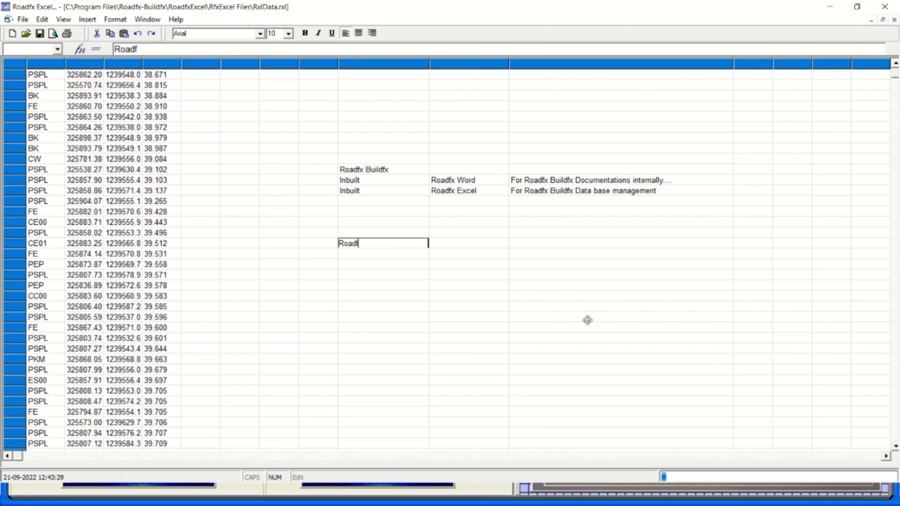
text(x Buil)
text(dfx)
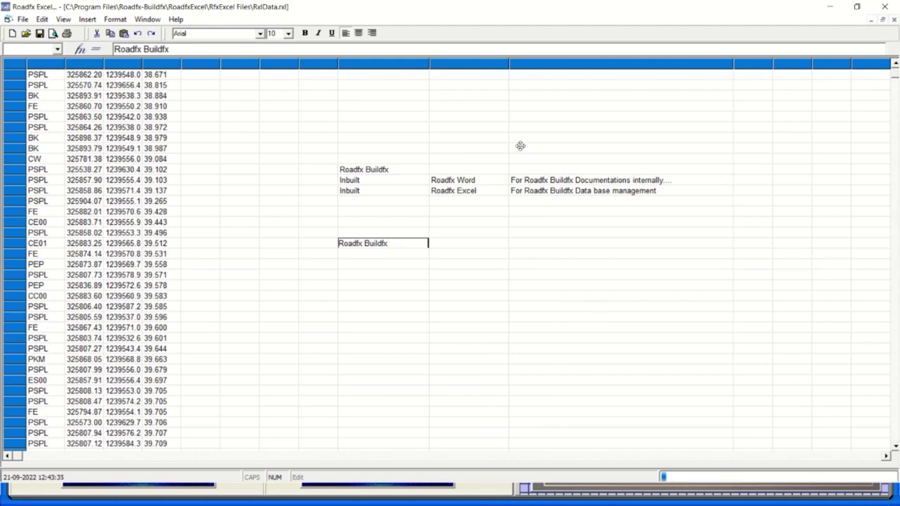
click(522, 239)
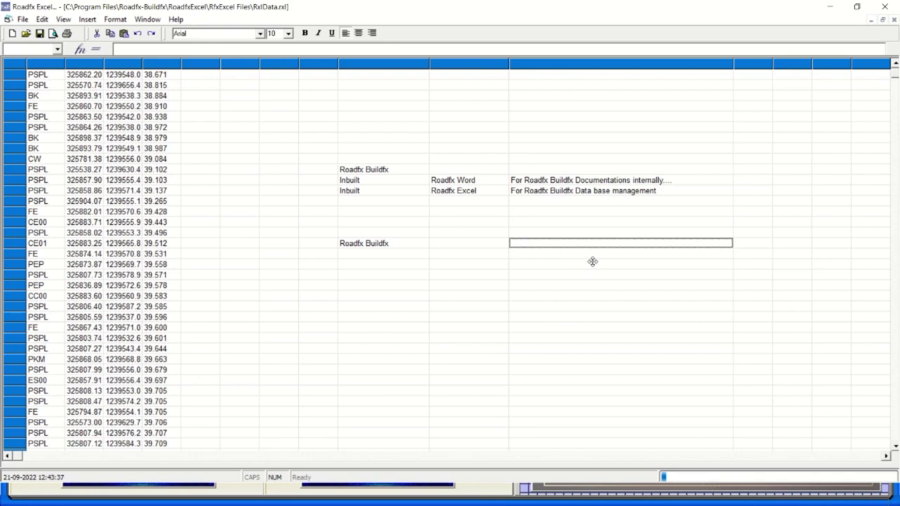
text(Central)
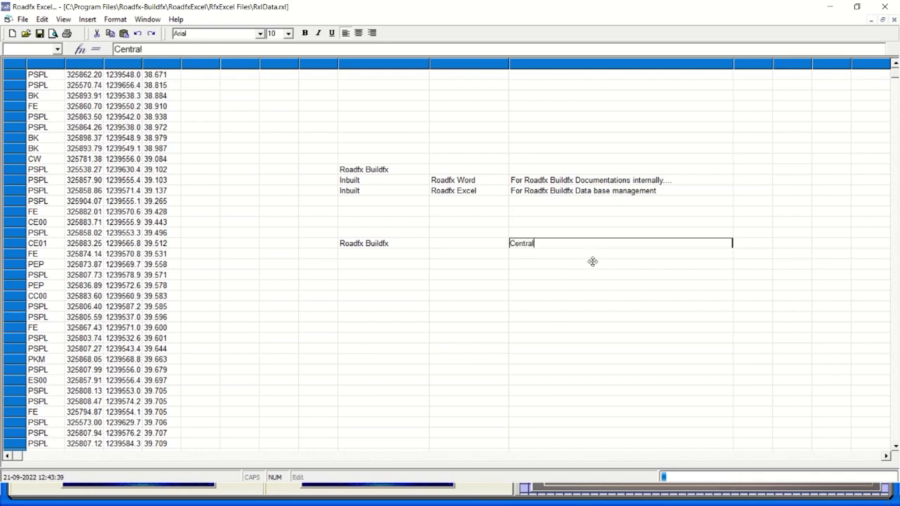
text(ized )
text(Database)
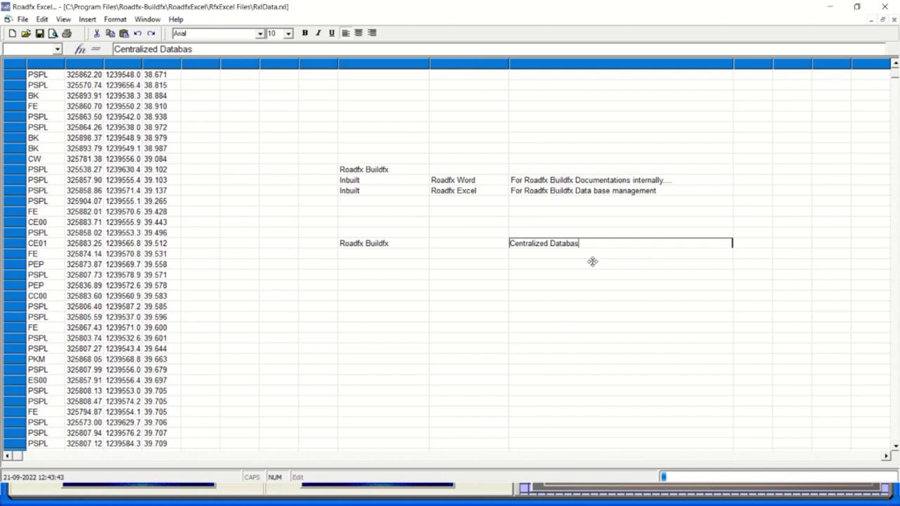
text( Ma)
text(nagement)
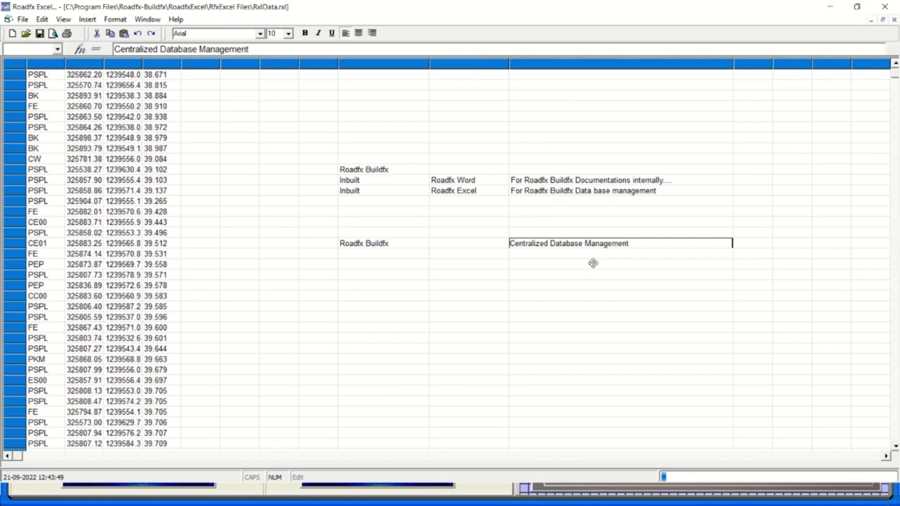
text( S)
text(ystem.)
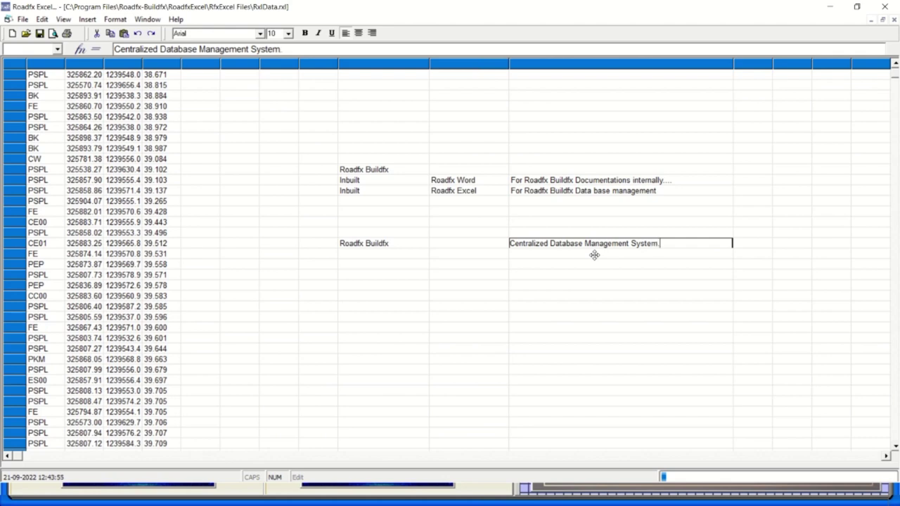
click(564, 255)
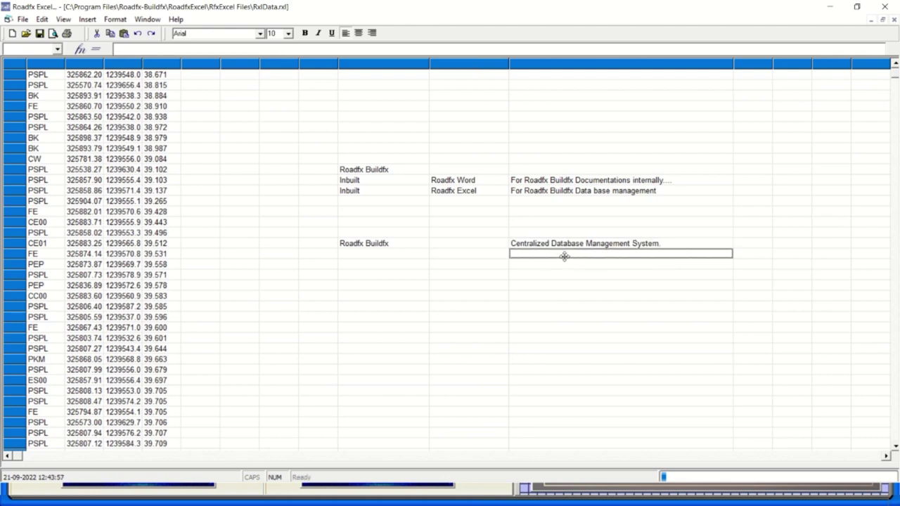
click(535, 265)
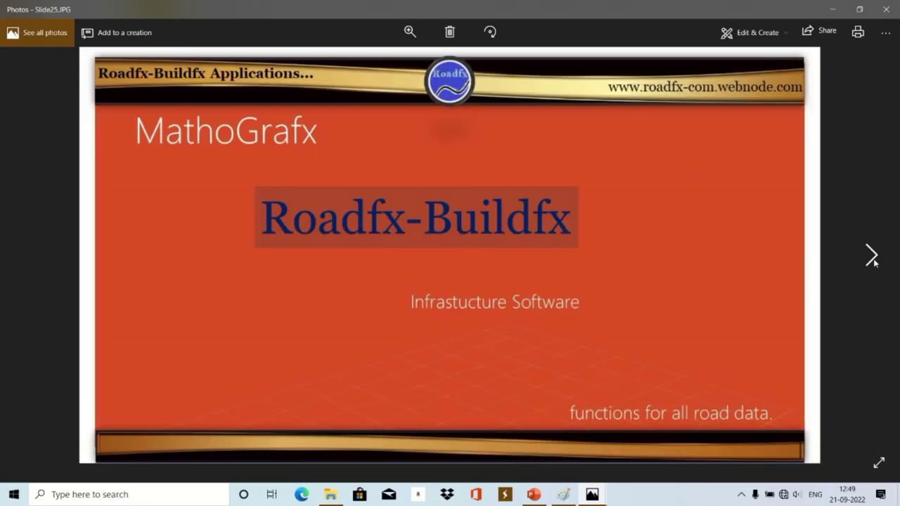
Advance the slides from Slide25 to Slide31, the closing 'THANK YOU...' slide
click(872, 256)
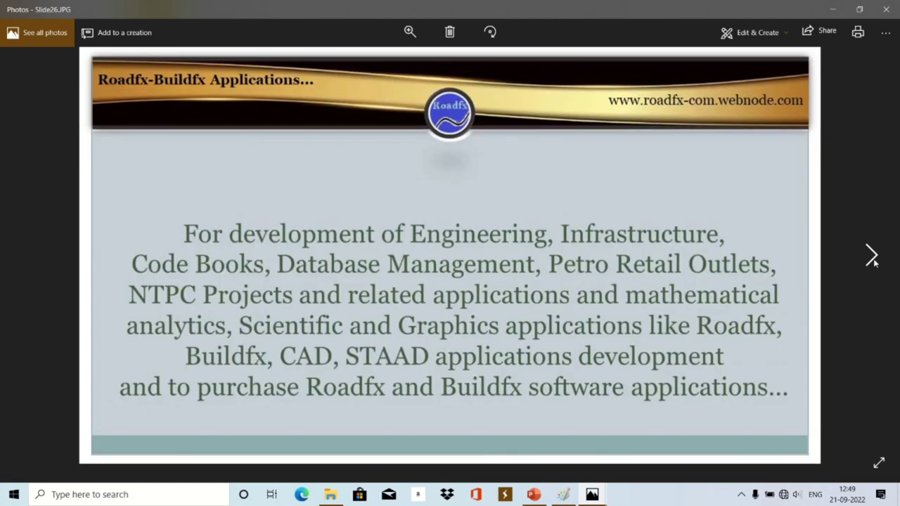
click(872, 256)
click(871, 257)
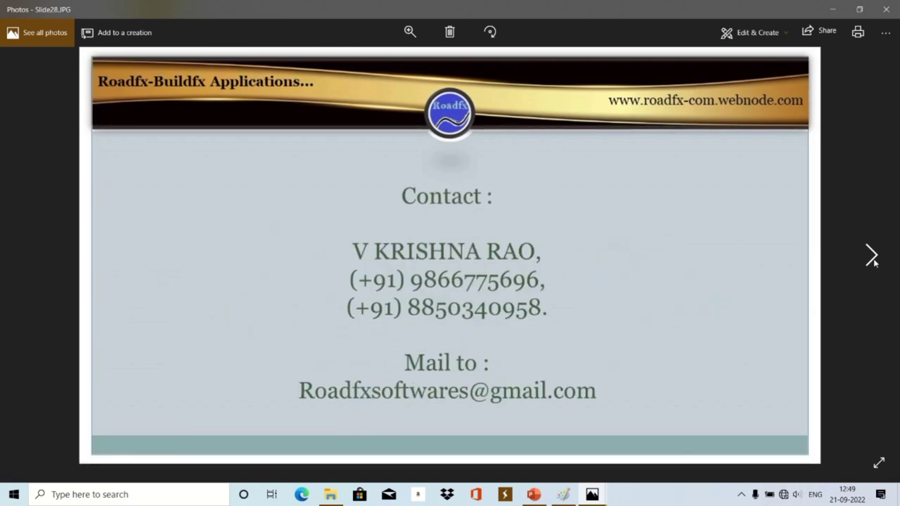
click(872, 258)
click(872, 258)
click(871, 258)
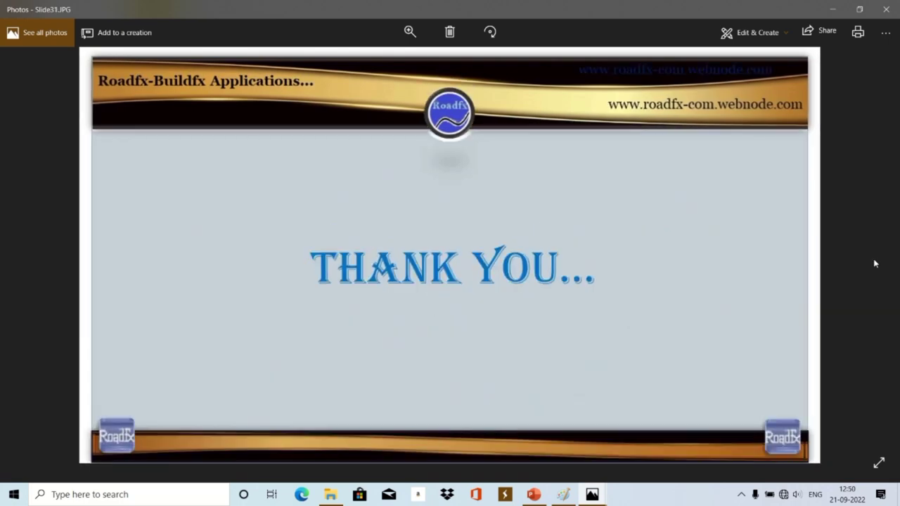